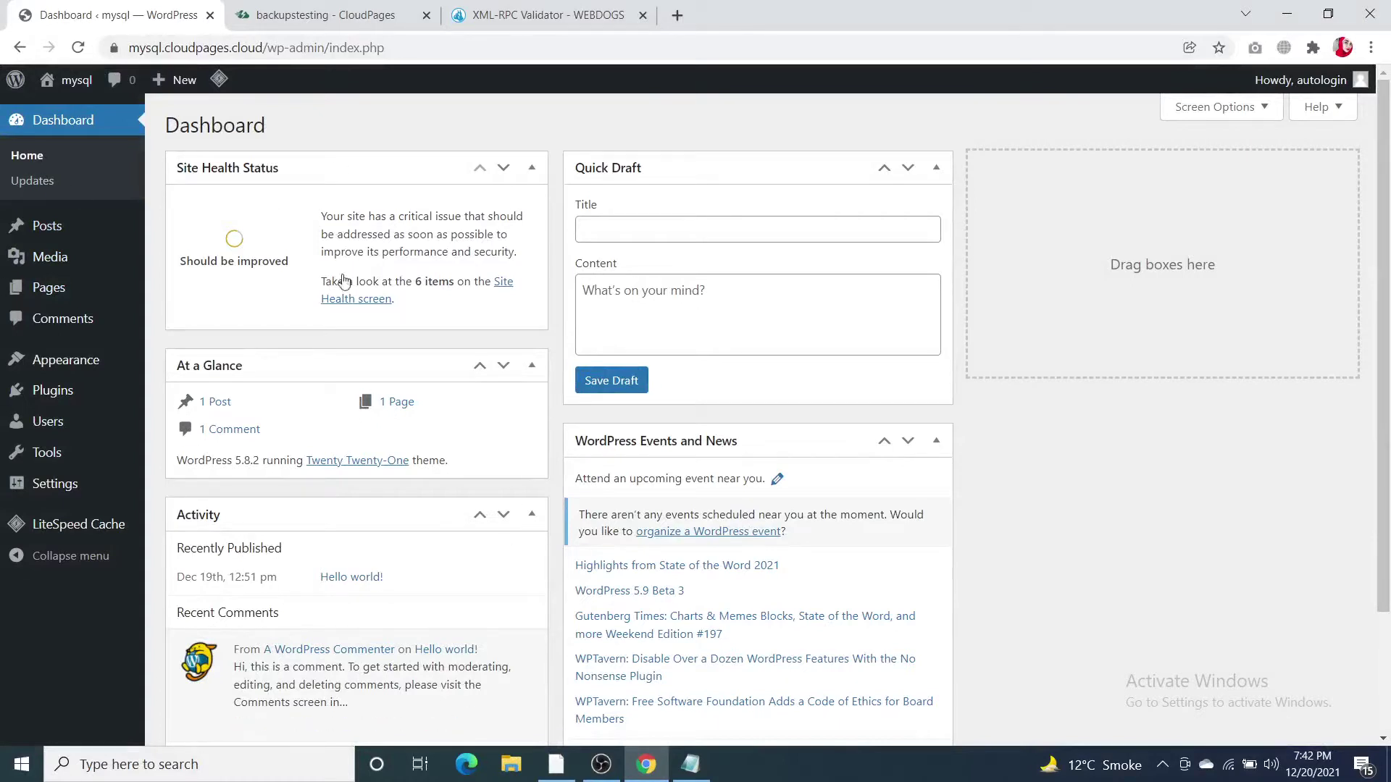
# View the mysql site's wp-admin Dashboard, which reports a critical site health issue.
pyautogui.moveTo(56, 395)
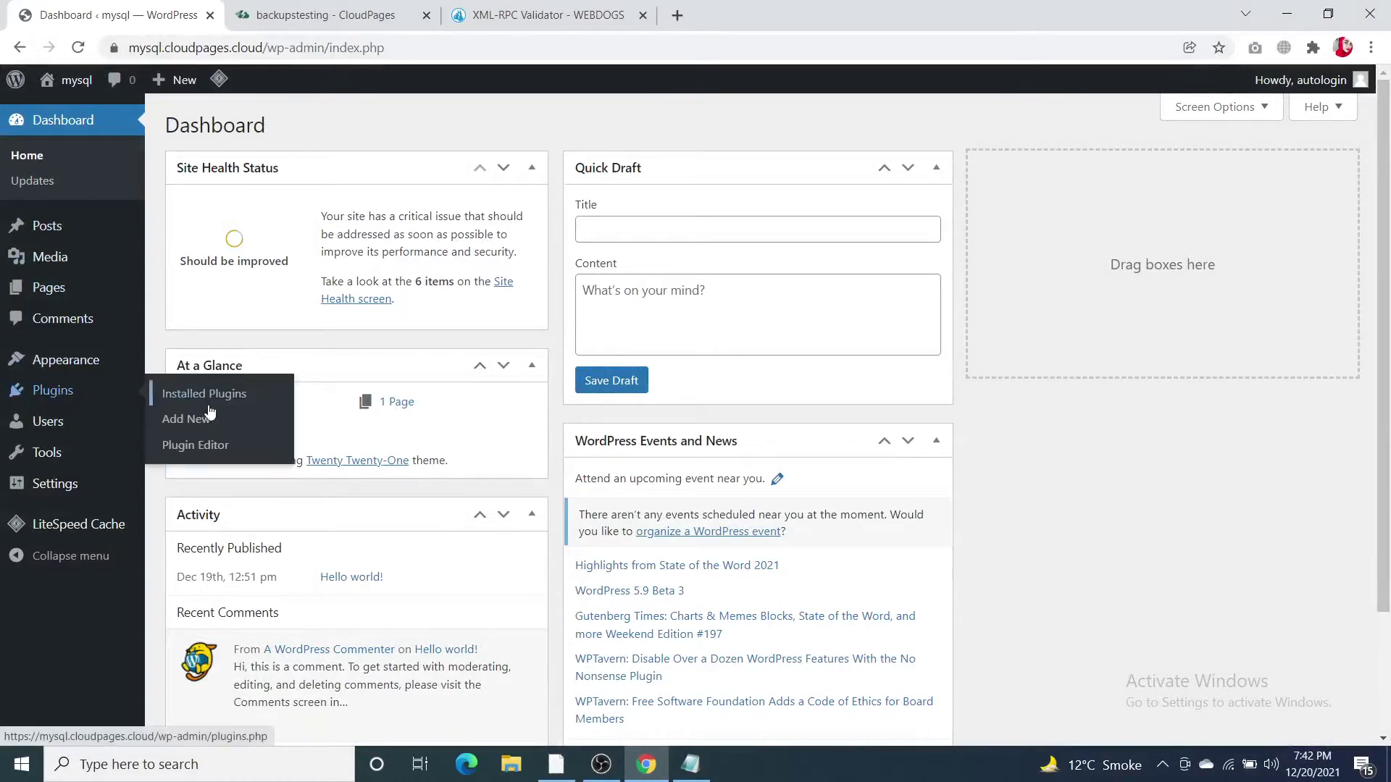
# Search the plugin directory for 'disable xmlrpc'.
pyautogui.click(235, 431)
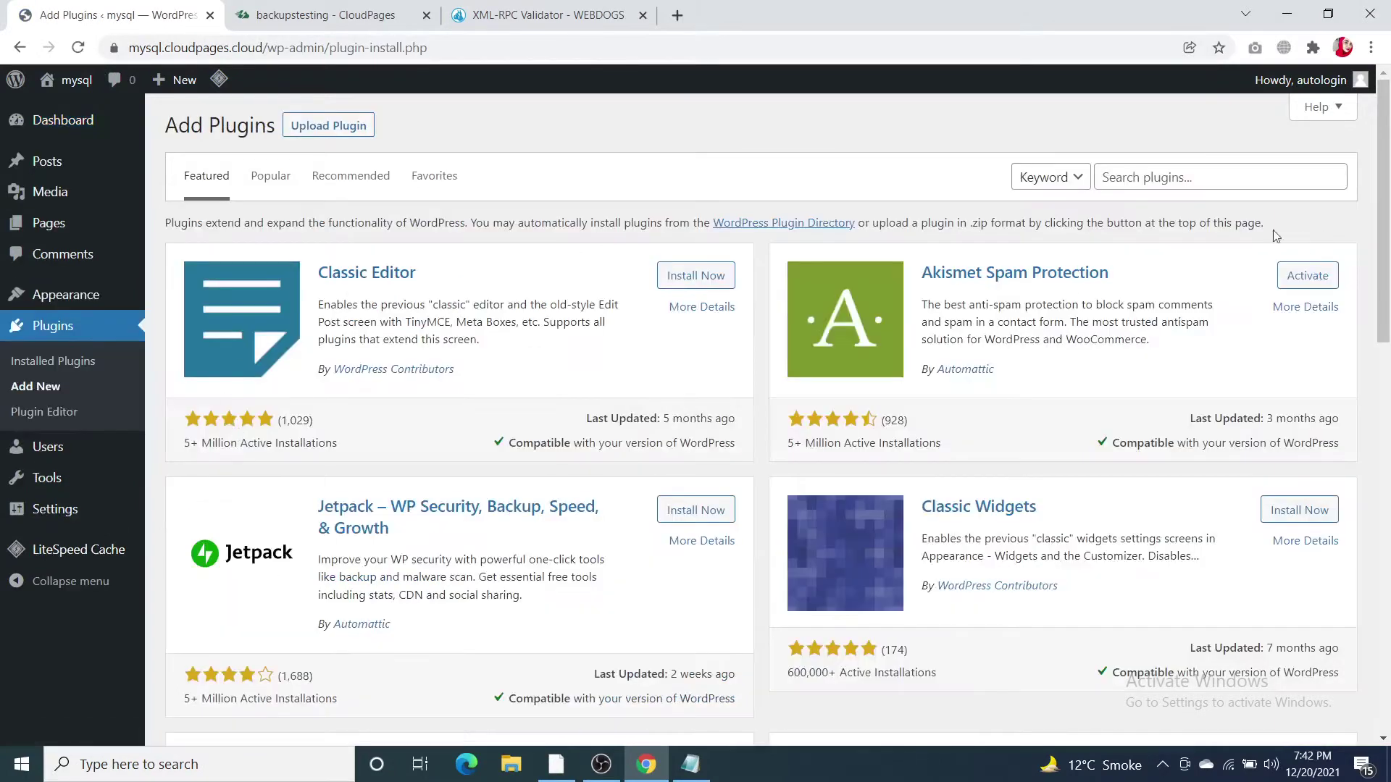
pyautogui.click(1201, 176)
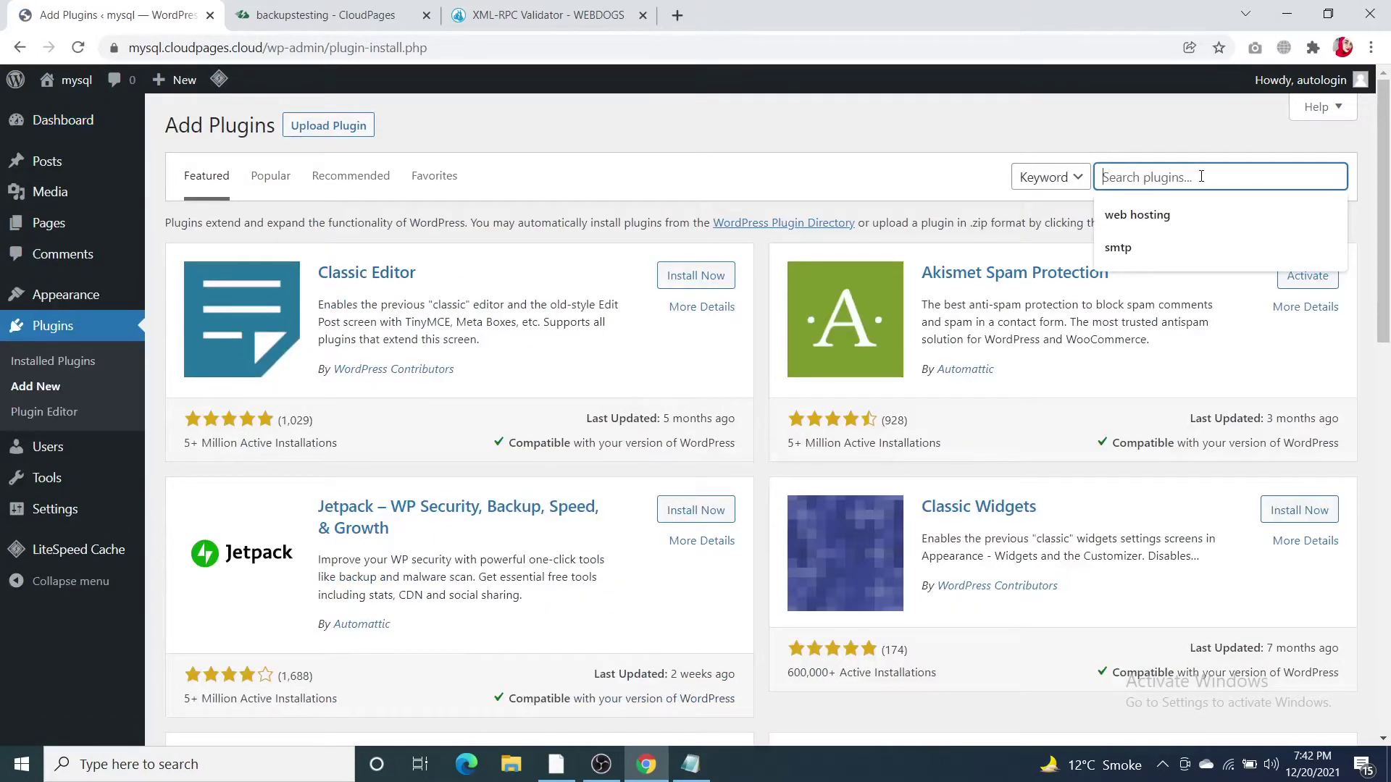
pyautogui.write('duis')
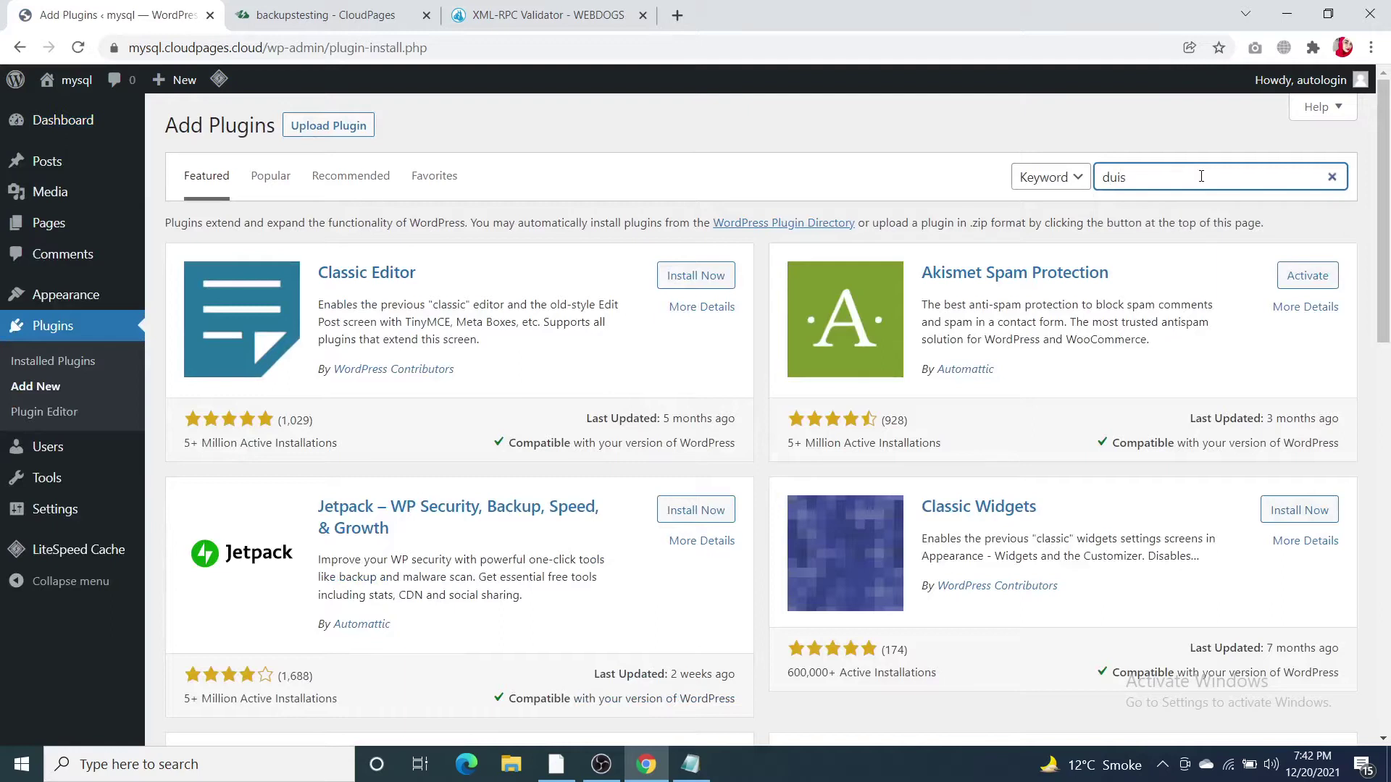
pyautogui.press('BackSpace')
pyautogui.write('isable xmlrpc')
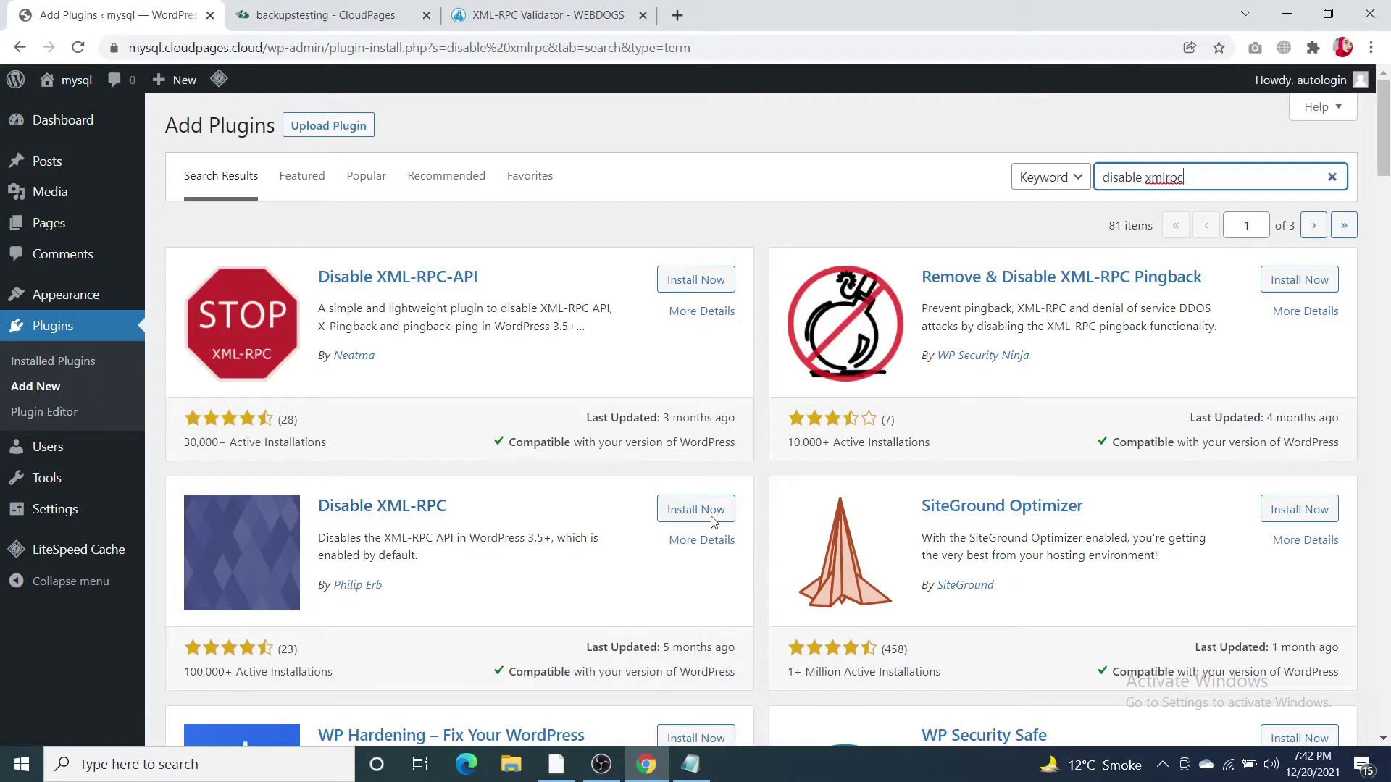
# Install and activate the Disable XML-RPC plugin, then deactivate it again.
pyautogui.click(687, 515)
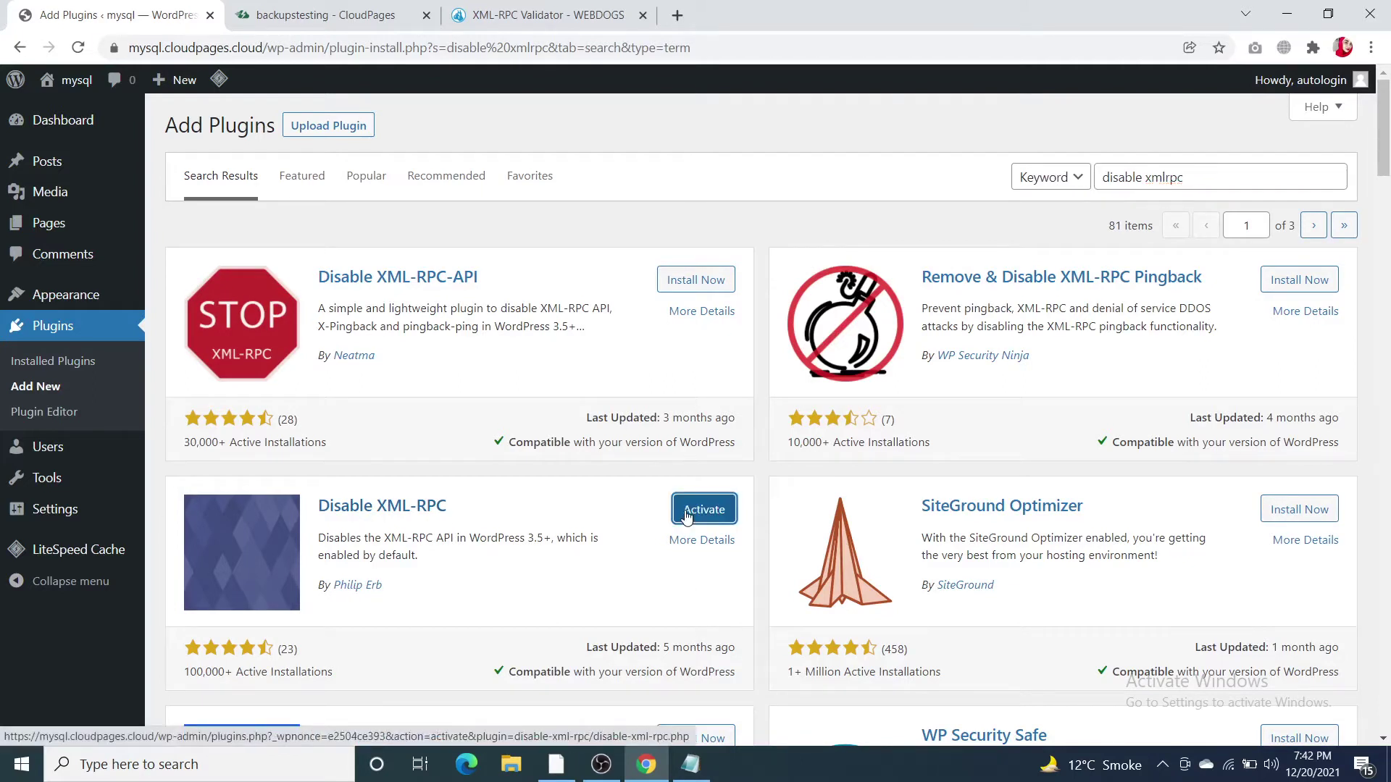
pyautogui.click(686, 515)
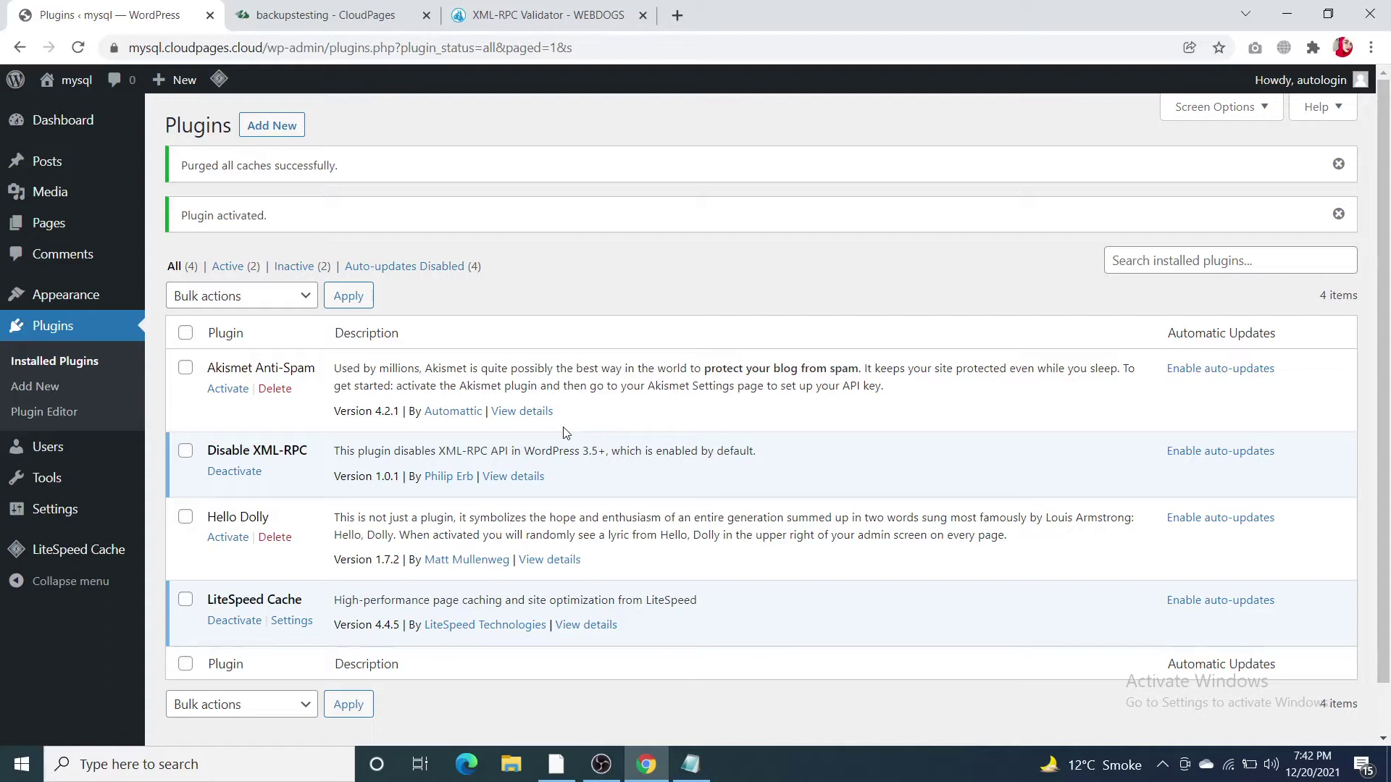
pyautogui.click(231, 477)
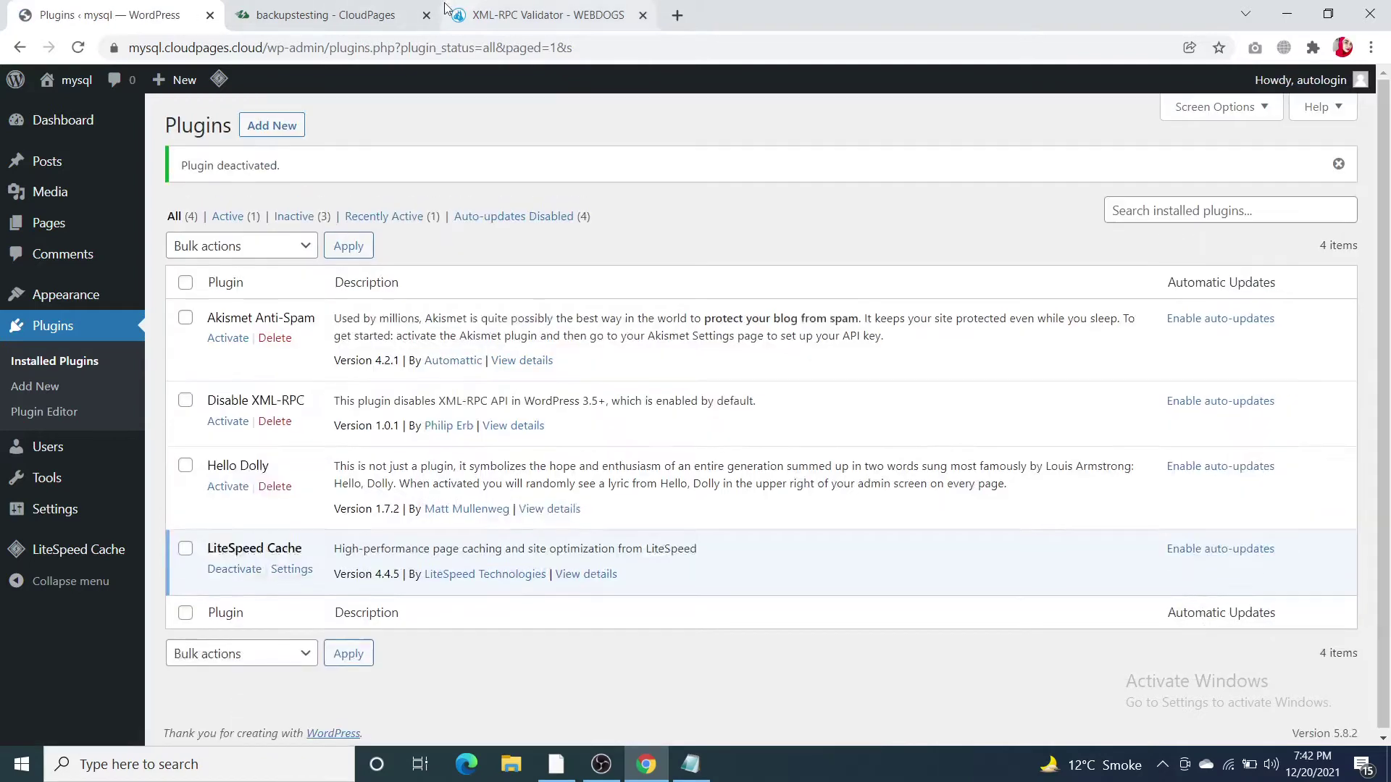
pyautogui.click(312, 15)
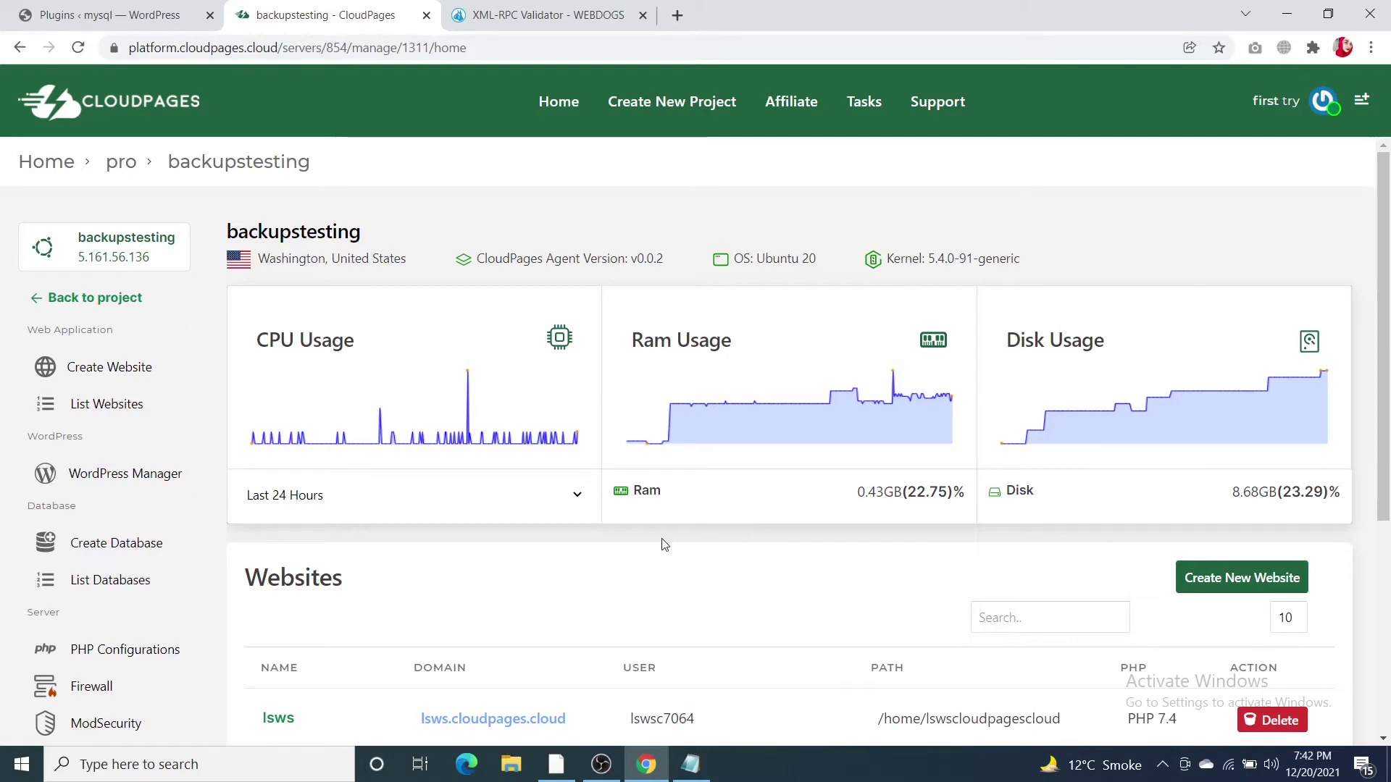
# Open the mysql site's management page from the CloudPages websites list.
pyautogui.click(174, 14)
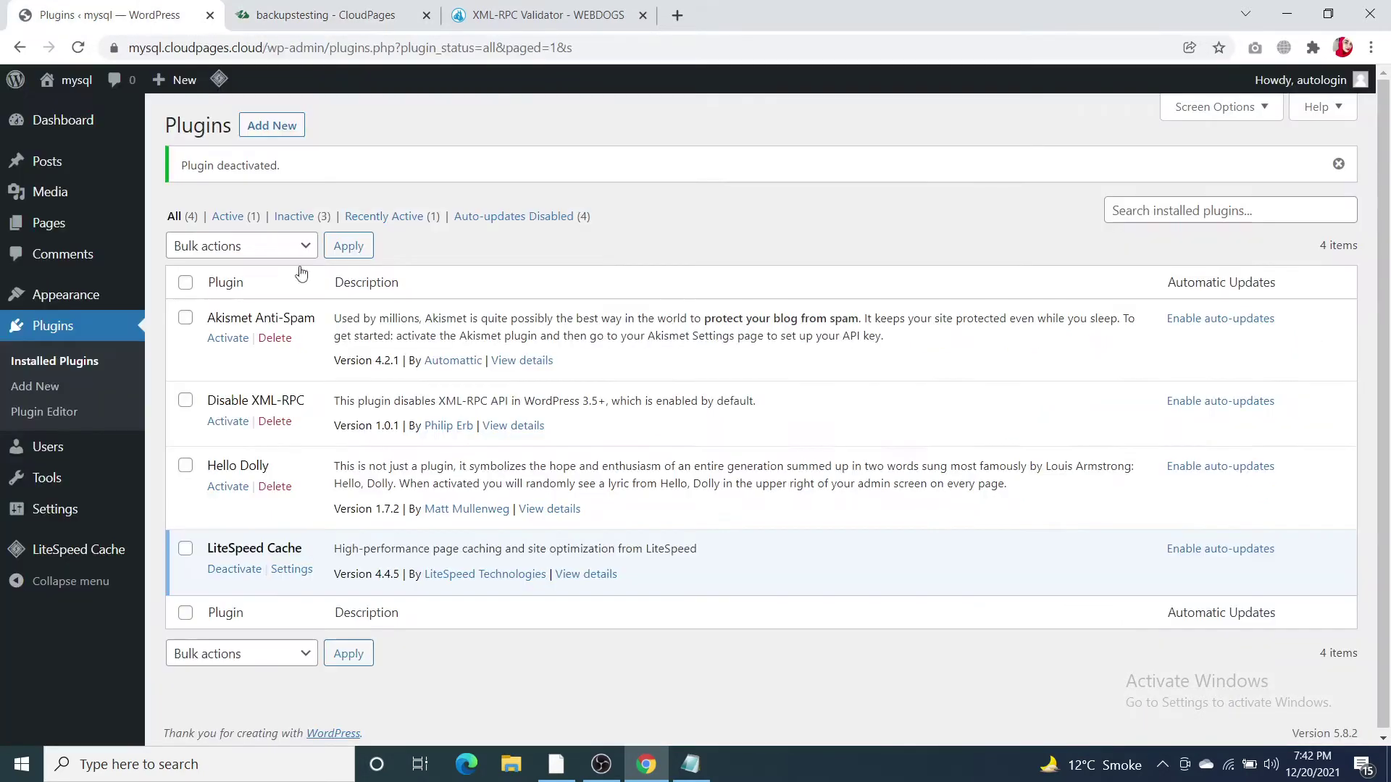
pyautogui.click(384, 8)
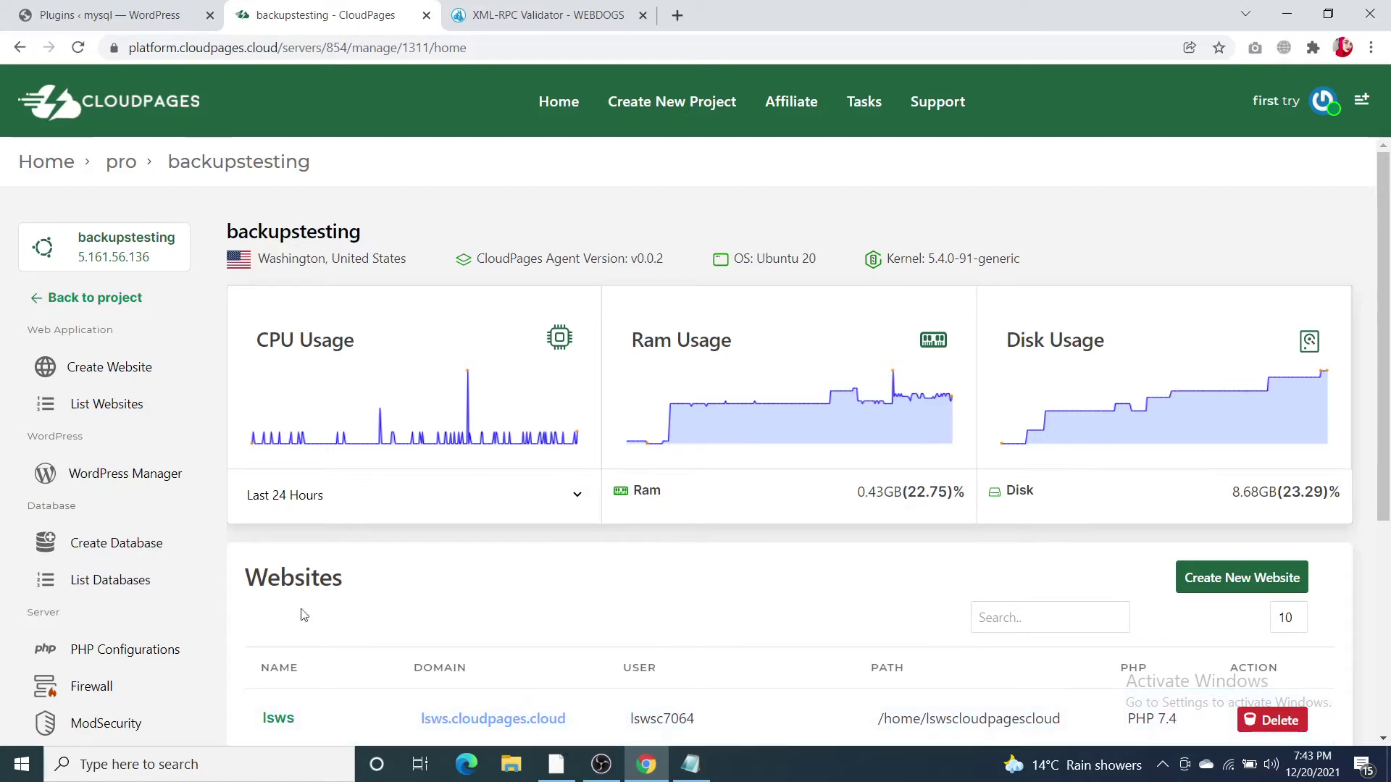
pyautogui.scroll(-1, 367, 574)
pyautogui.scroll(-5, 367, 575)
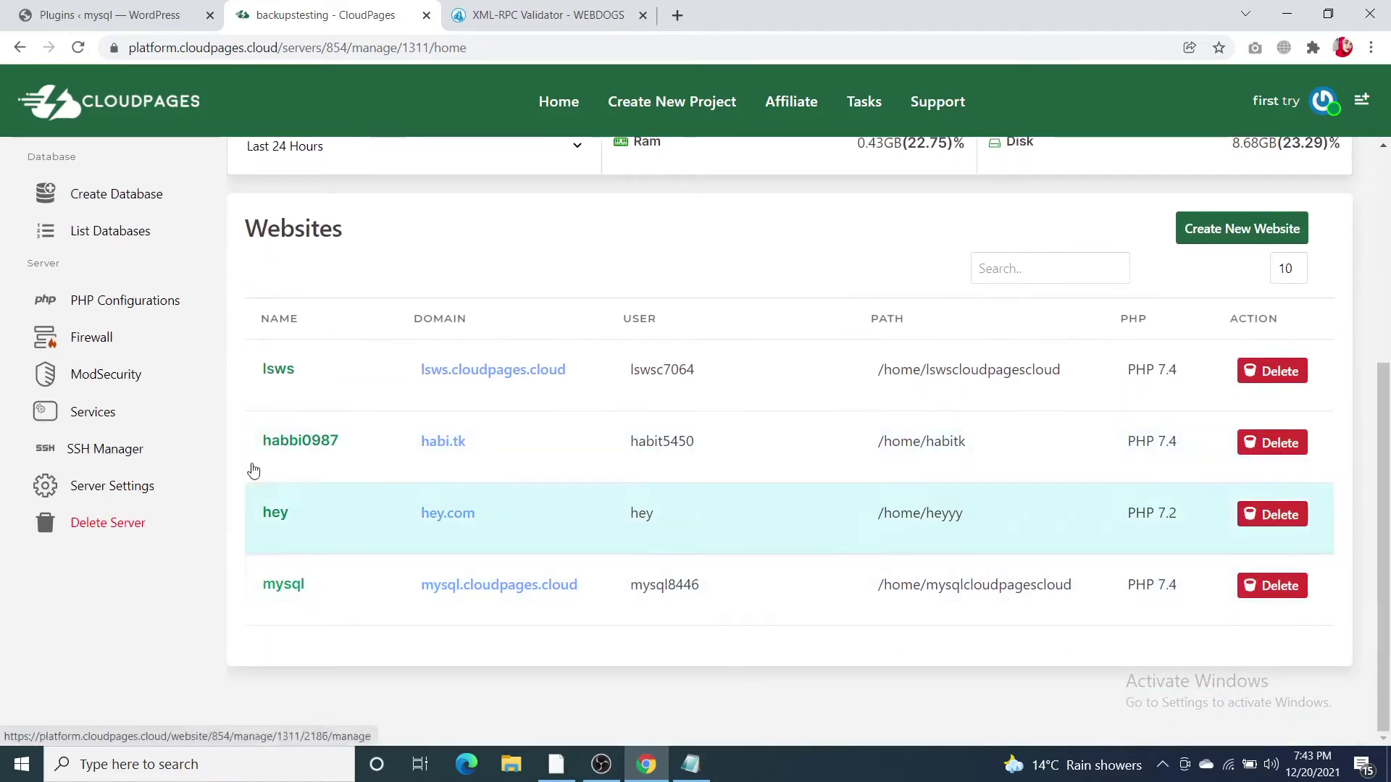
pyautogui.scroll(3, 129, 268)
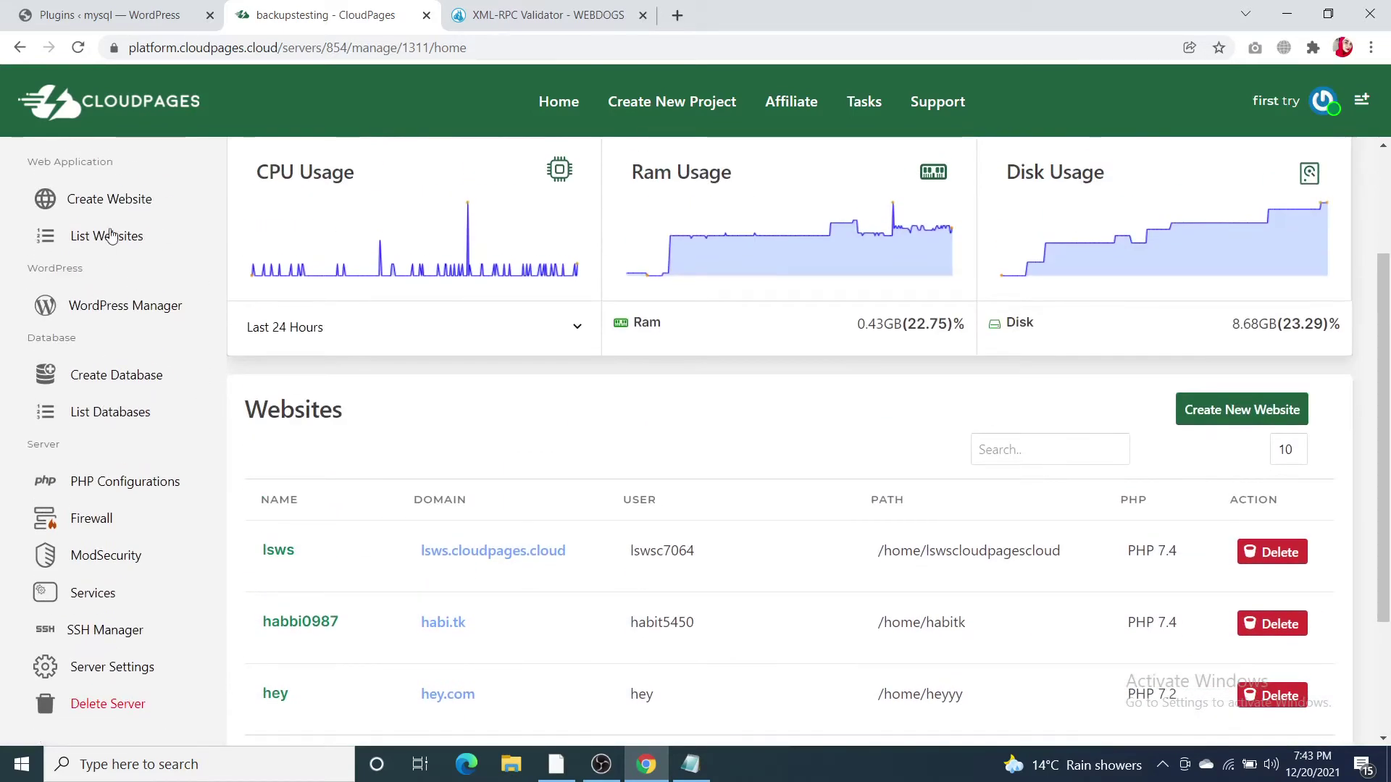
pyautogui.click(111, 235)
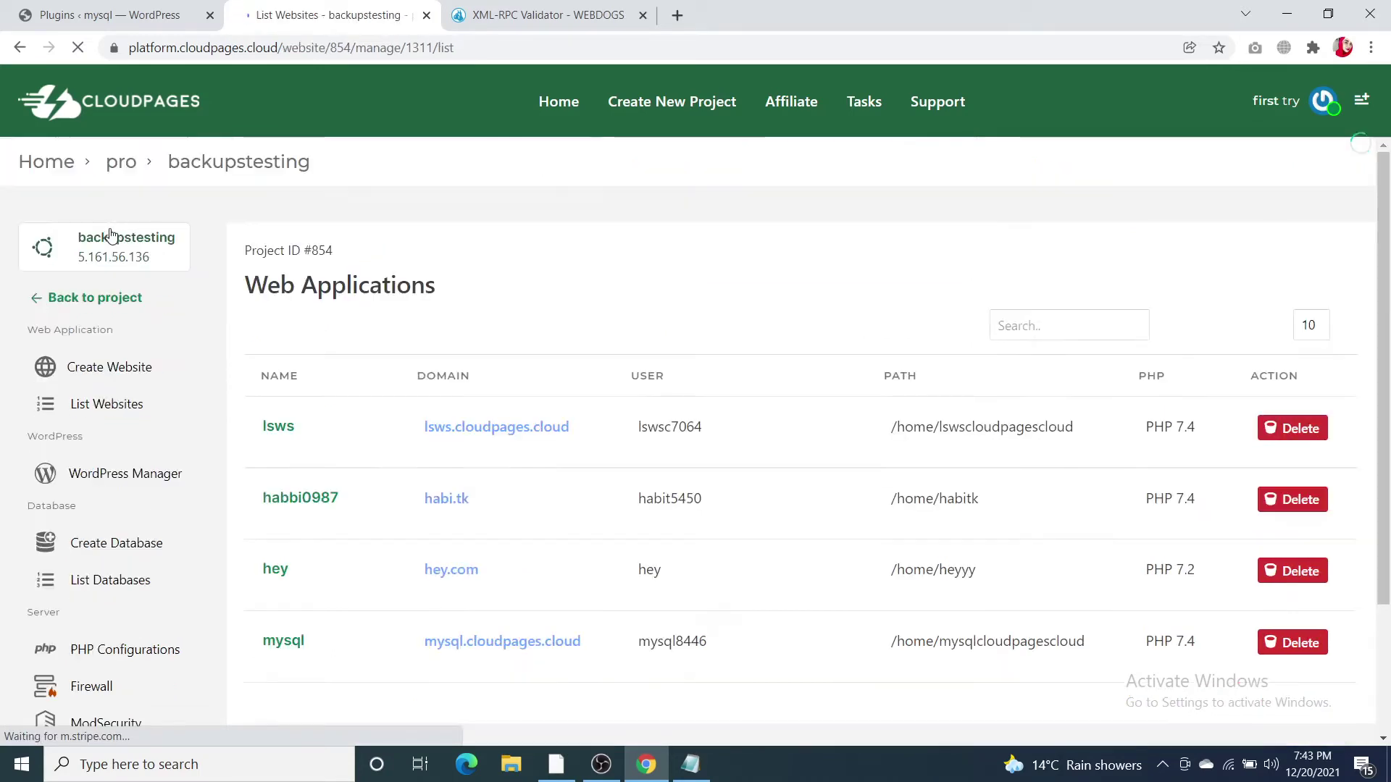
pyautogui.click(270, 646)
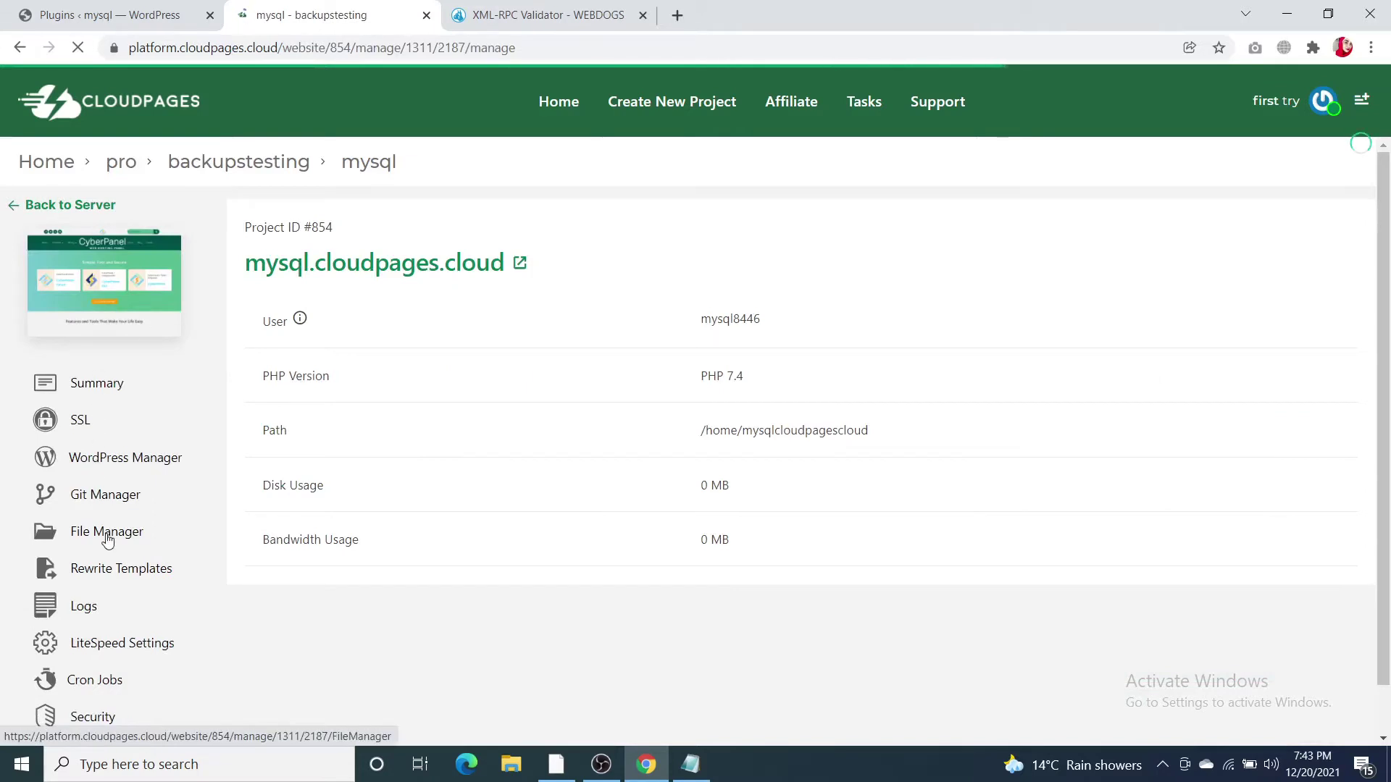
# Open .htaccess from the public_html folder in the site's File Manager.
pyautogui.click(107, 541)
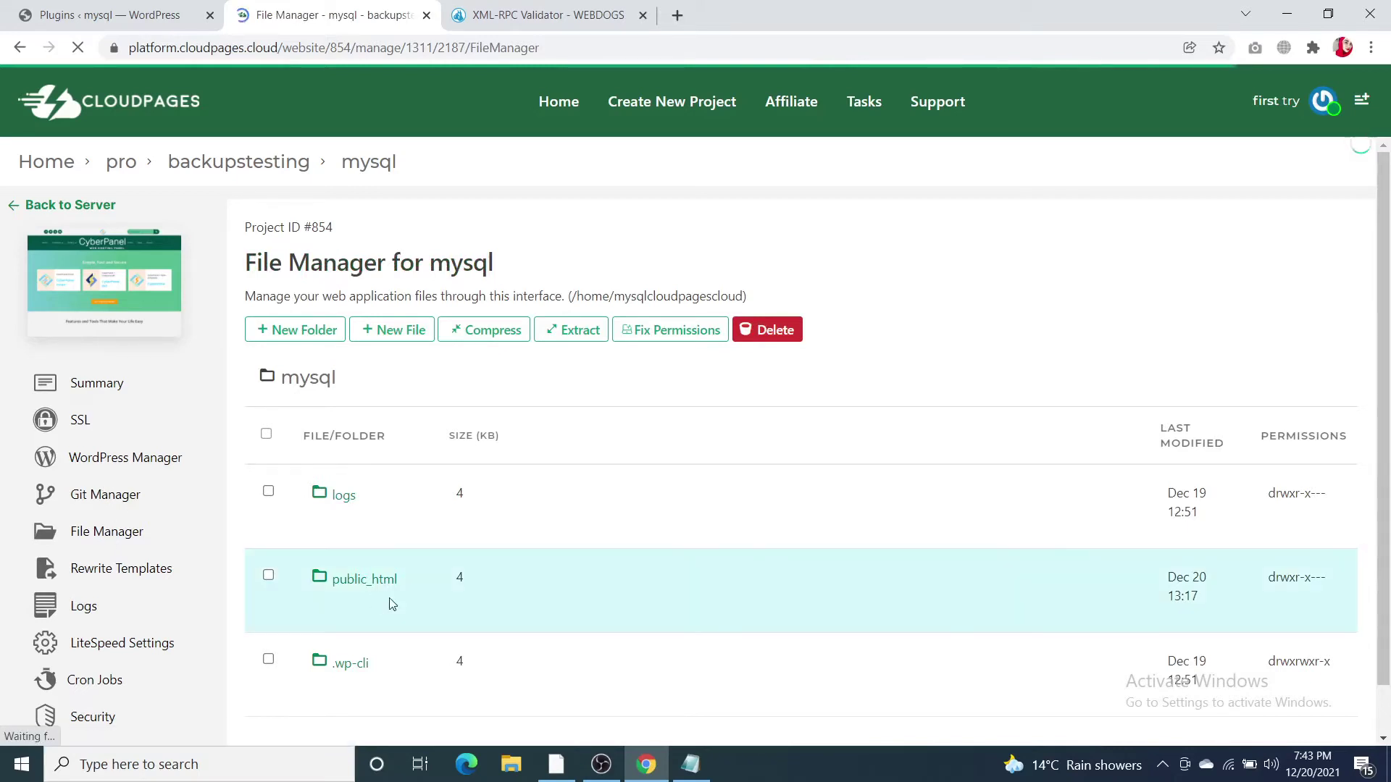
pyautogui.scroll(-1, 446, 615)
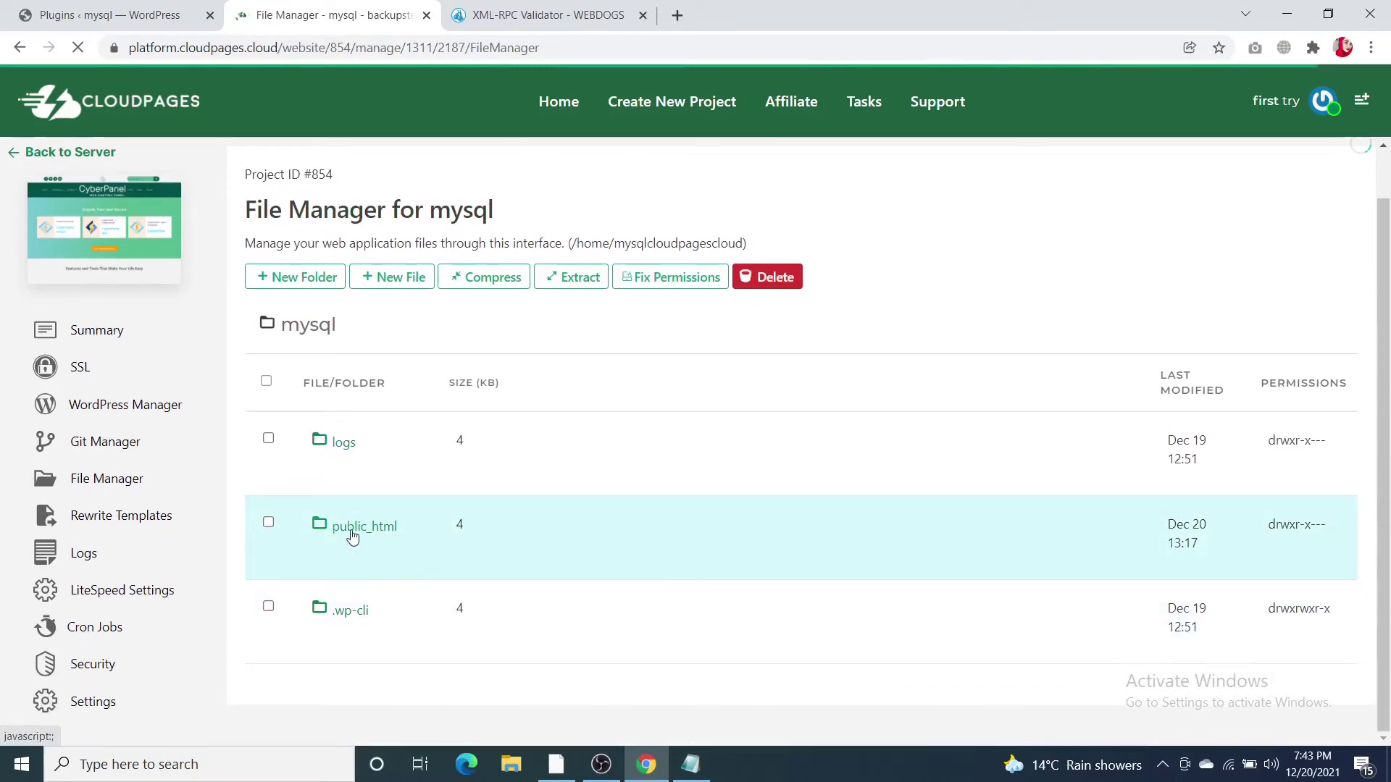
pyautogui.click(352, 536)
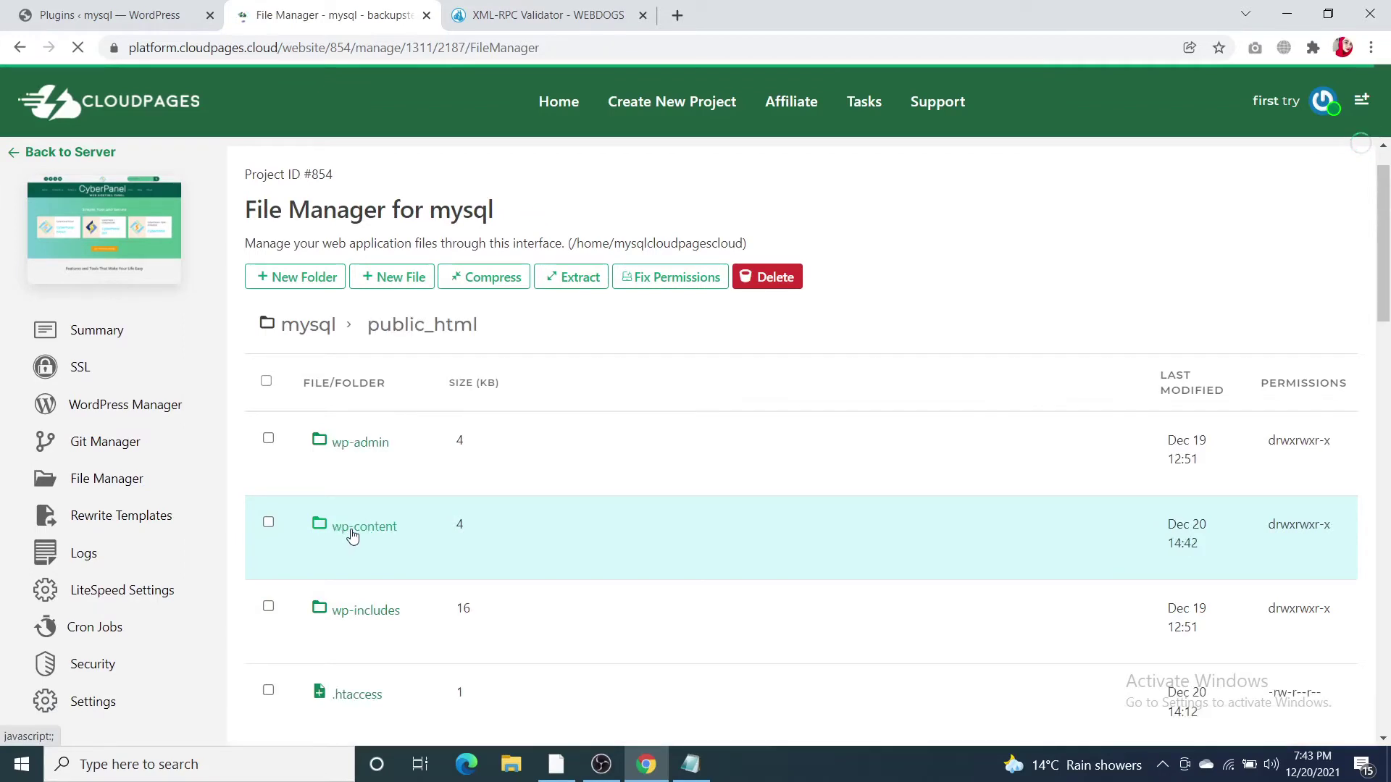
pyautogui.scroll(-3, 379, 590)
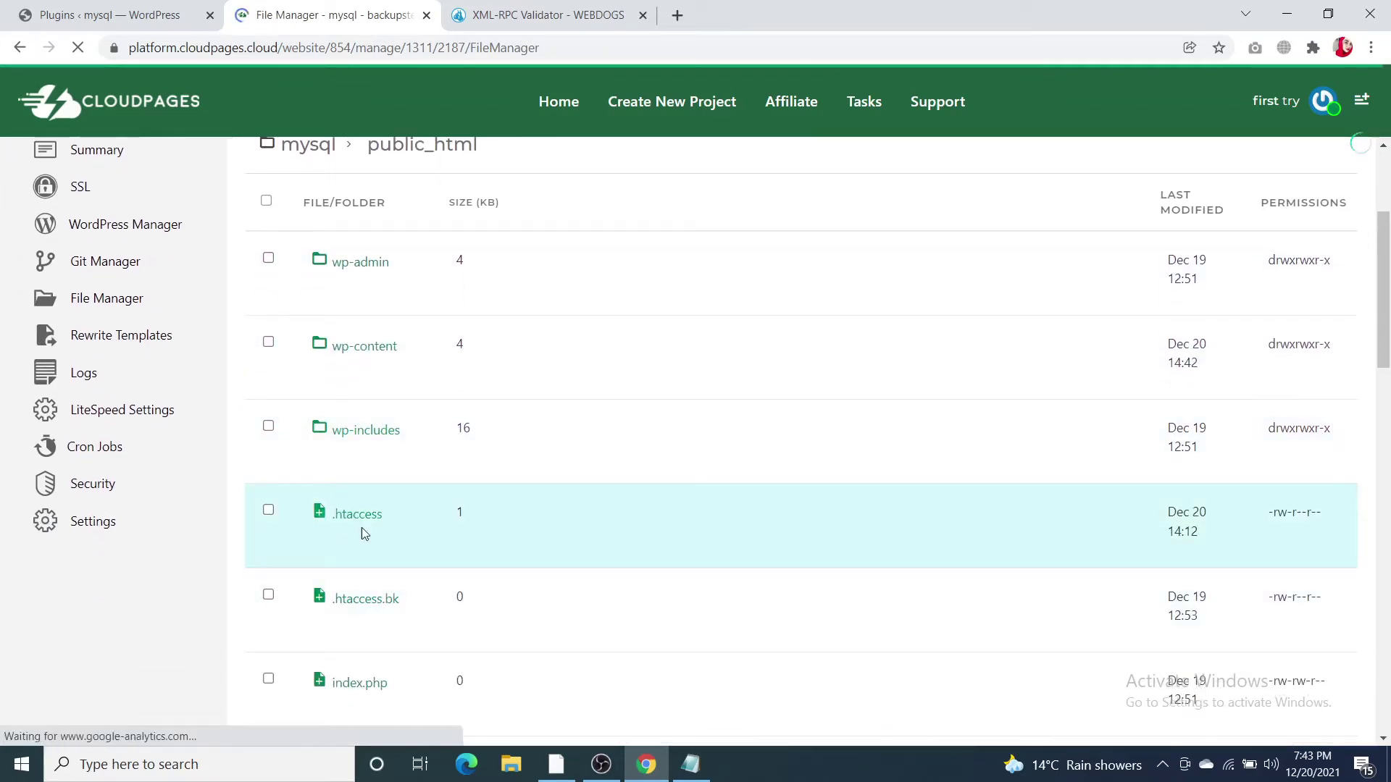
pyautogui.click(362, 526)
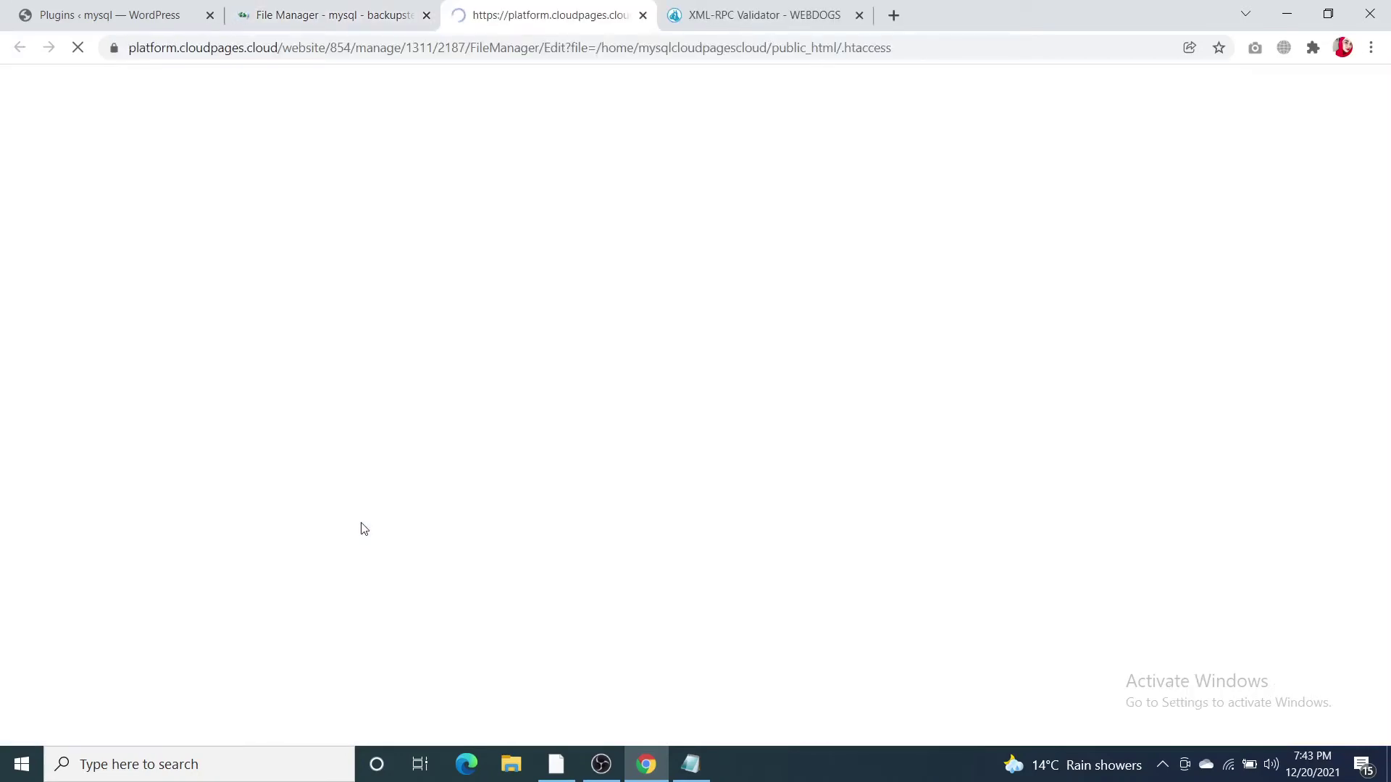
# Paste the six-line xmlrpc.php Files block from Notepad at the top of .htaccess.
pyautogui.scroll(-3, 485, 665)
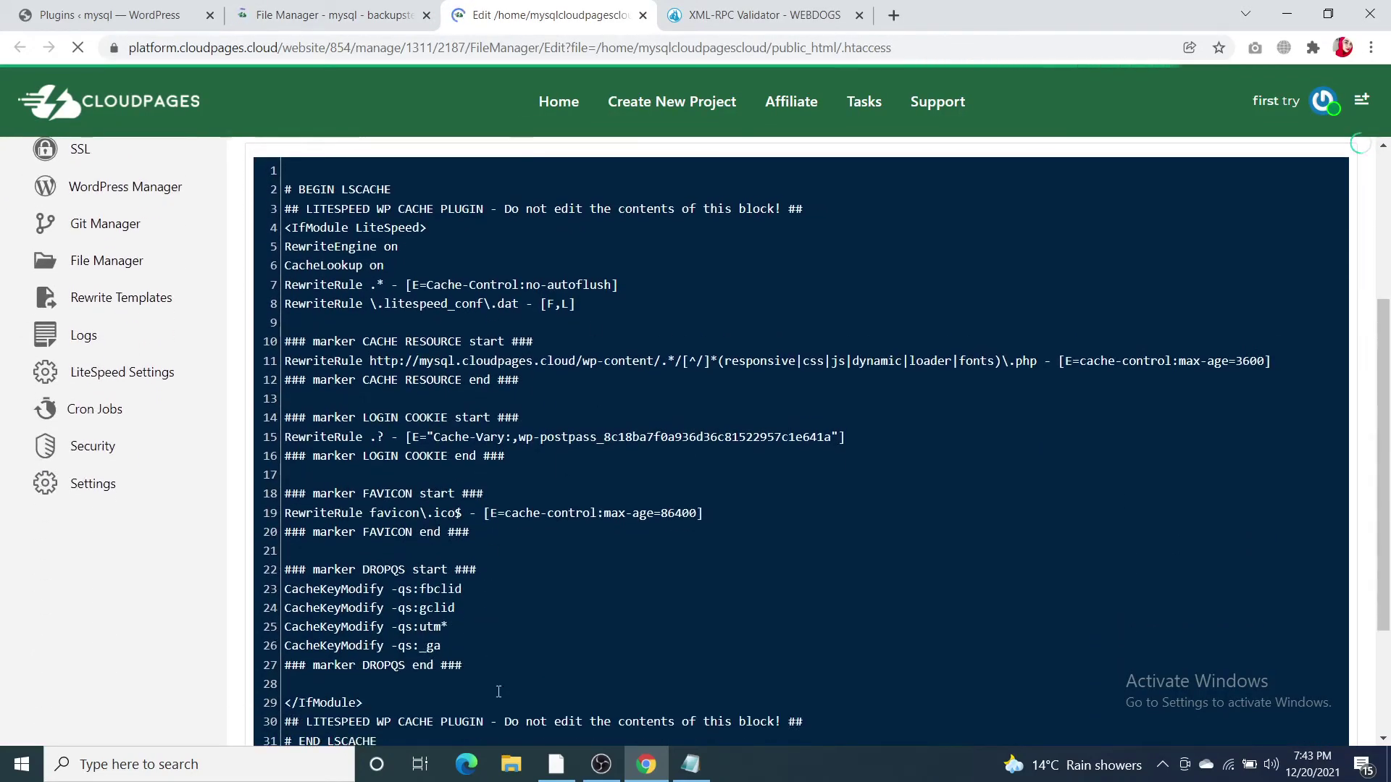
pyautogui.click(691, 764)
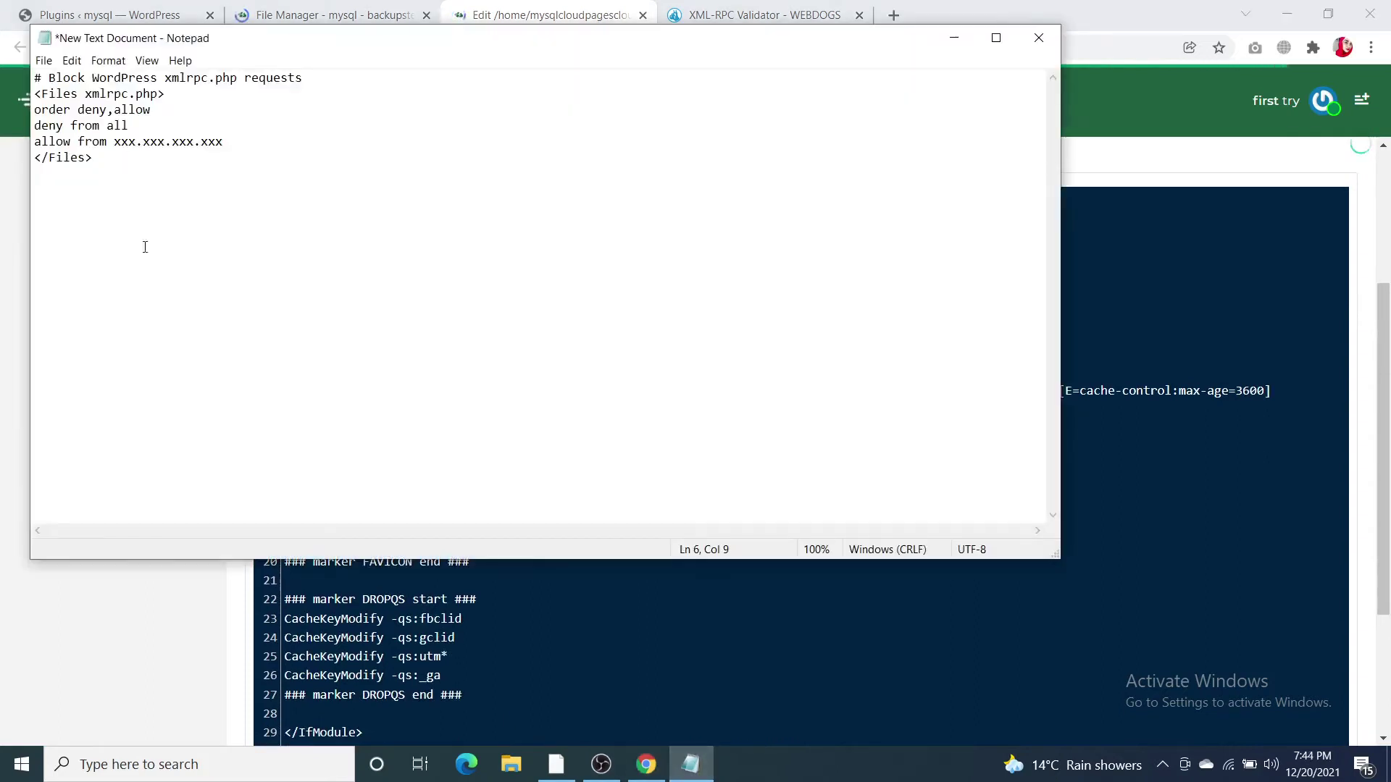
pyautogui.moveTo(187, 204); pyautogui.dragTo(43, 102)
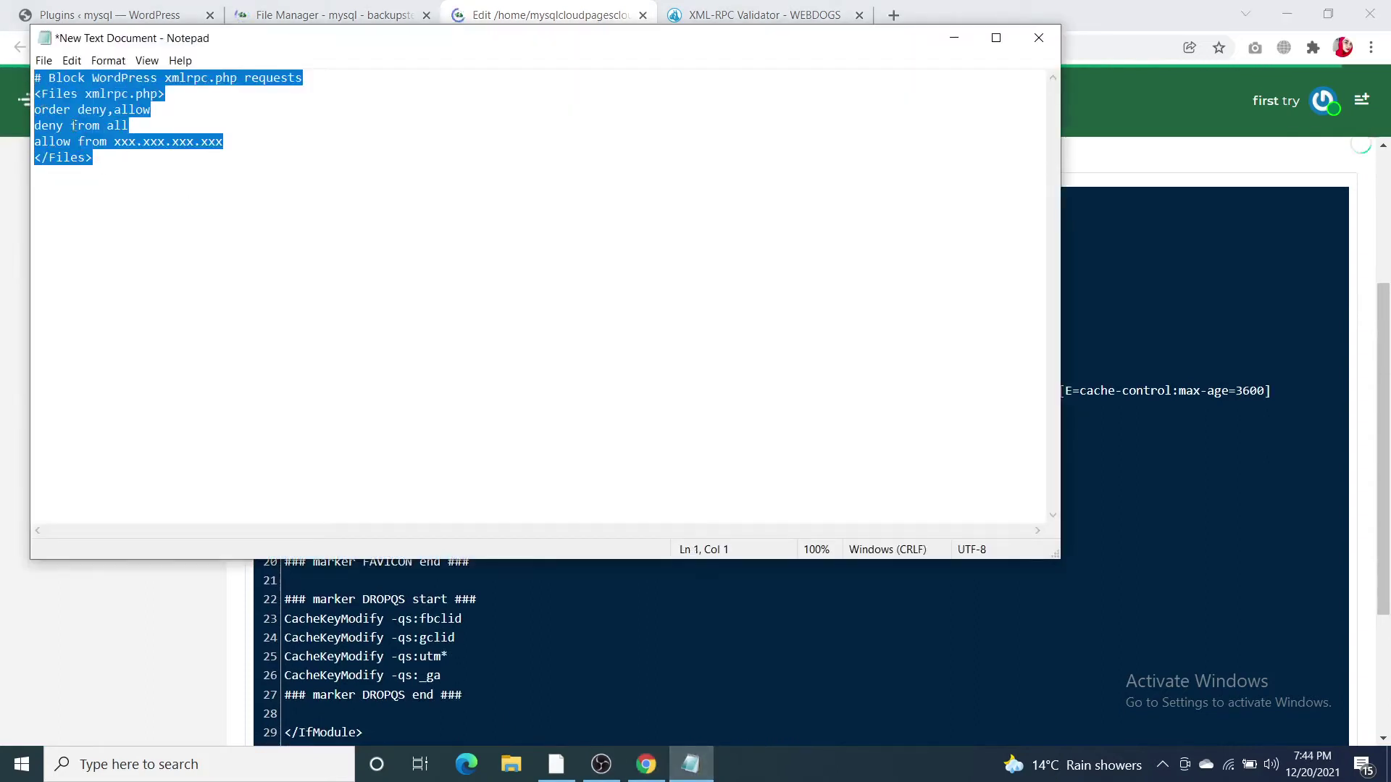
pyautogui.rightClick(73, 126)
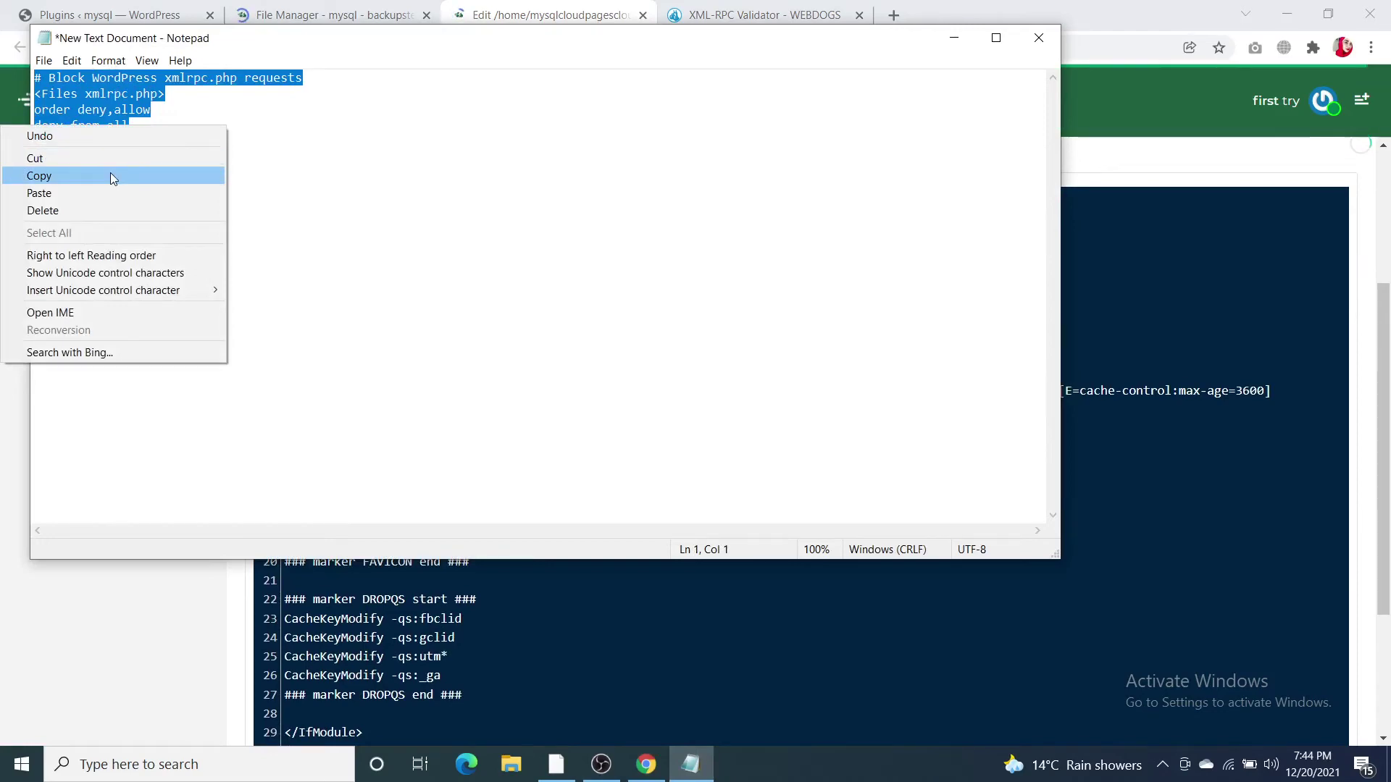
pyautogui.click(110, 176)
pyautogui.hotkey('alt', 'Tab')
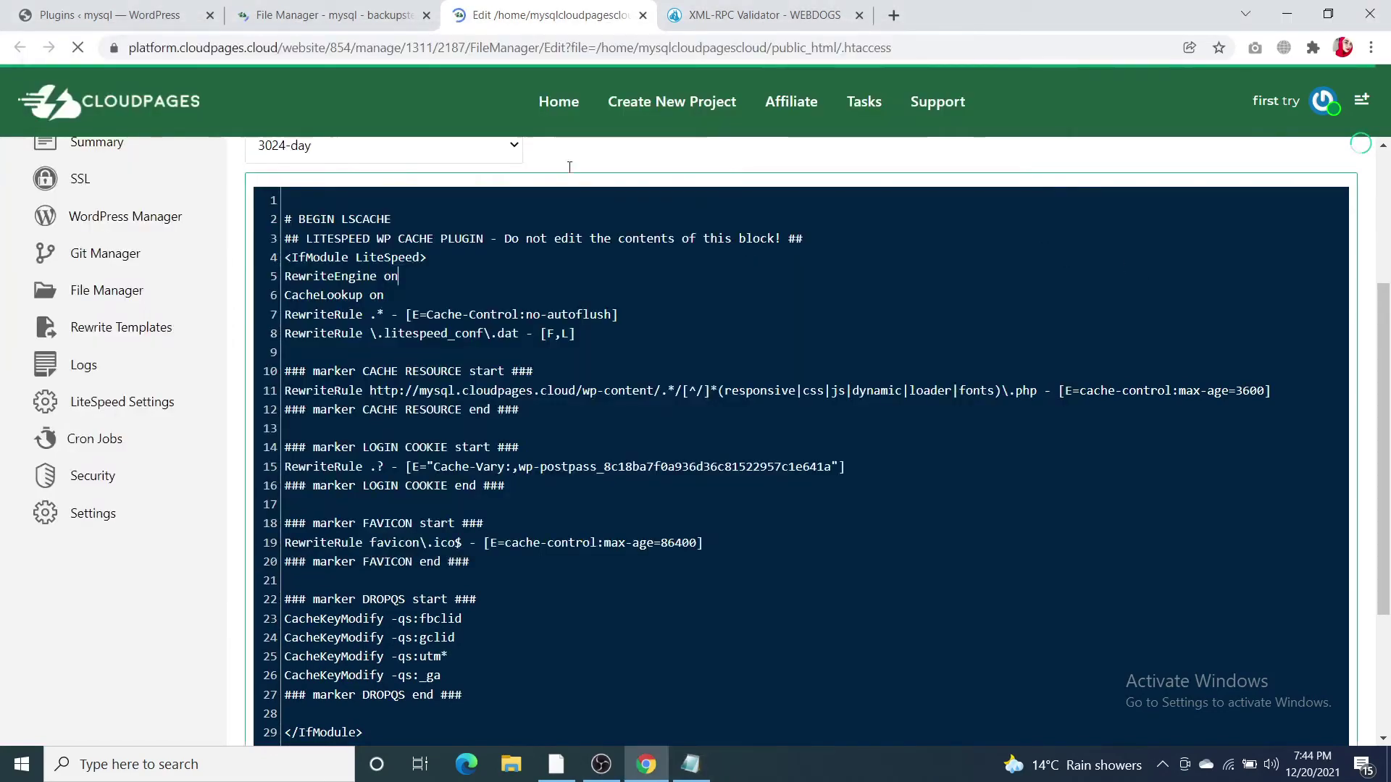
pyautogui.rightClick(305, 197)
pyautogui.click(380, 329)
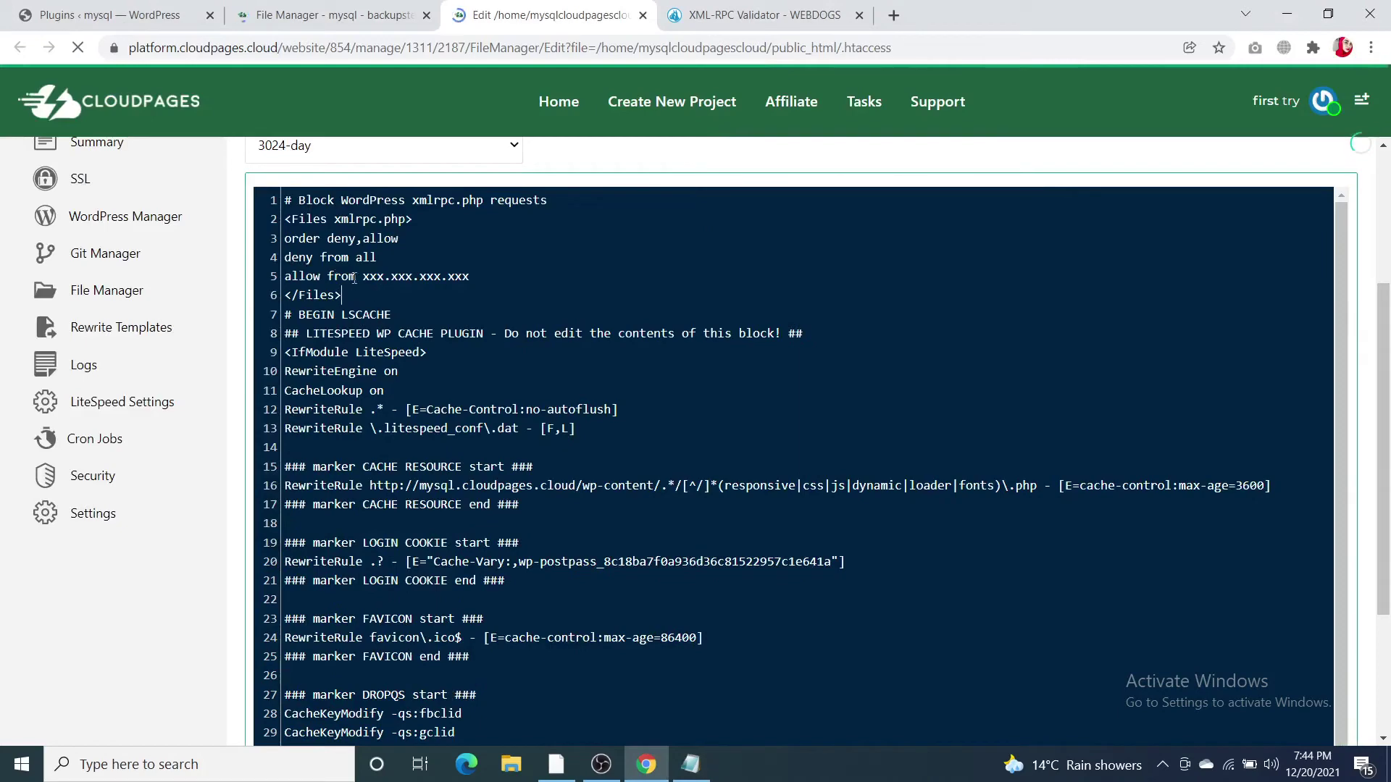
# Copy the server IP 5.161.56.136 from the backupstesting server overview.
pyautogui.click(267, 8)
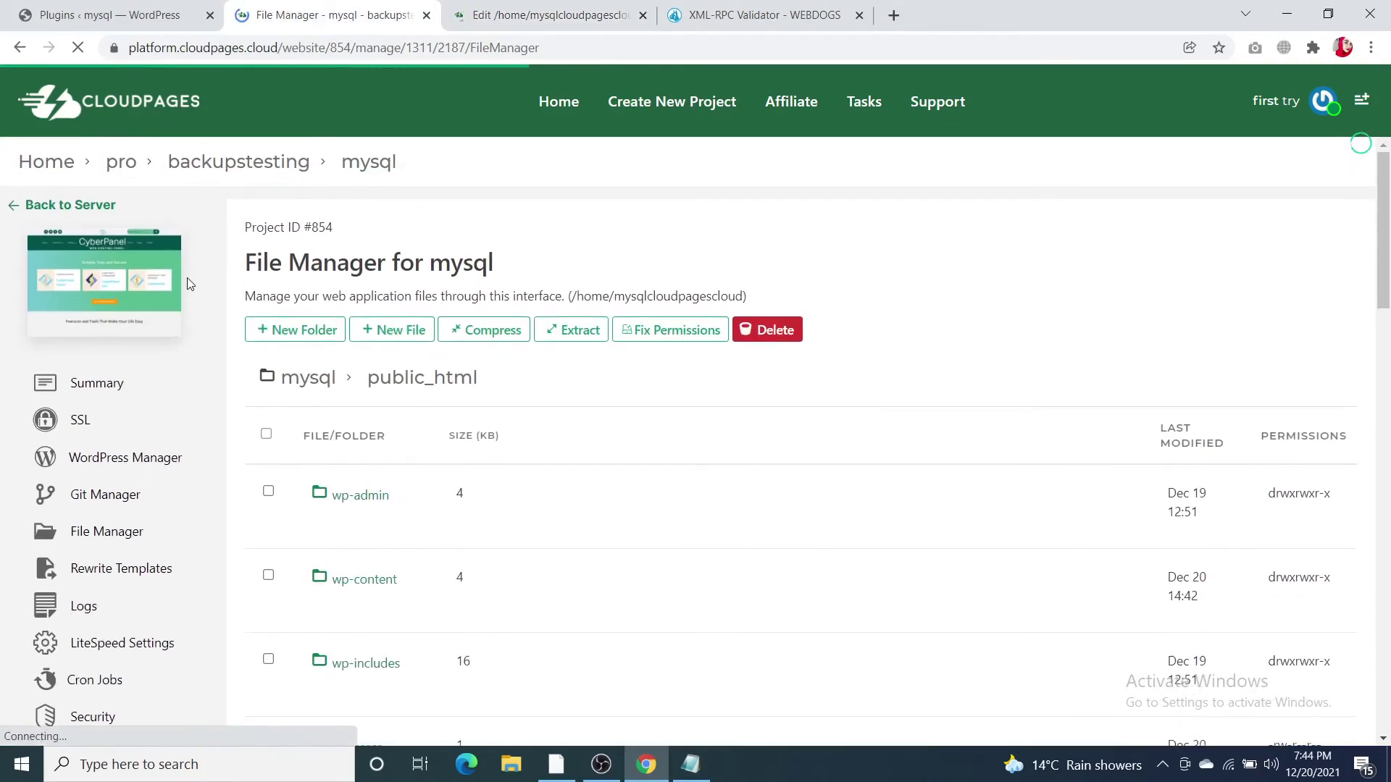
pyautogui.click(178, 165)
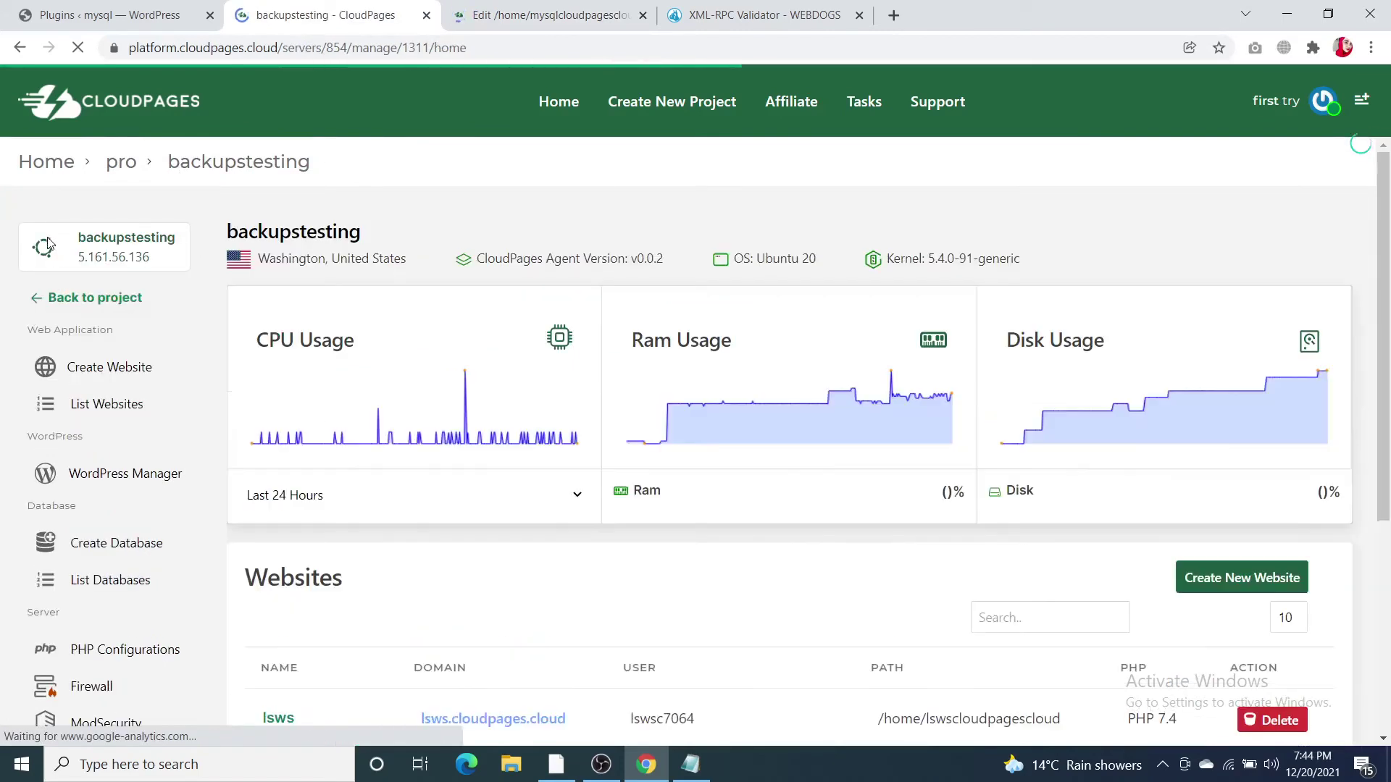
pyautogui.moveTo(79, 256); pyautogui.dragTo(149, 258)
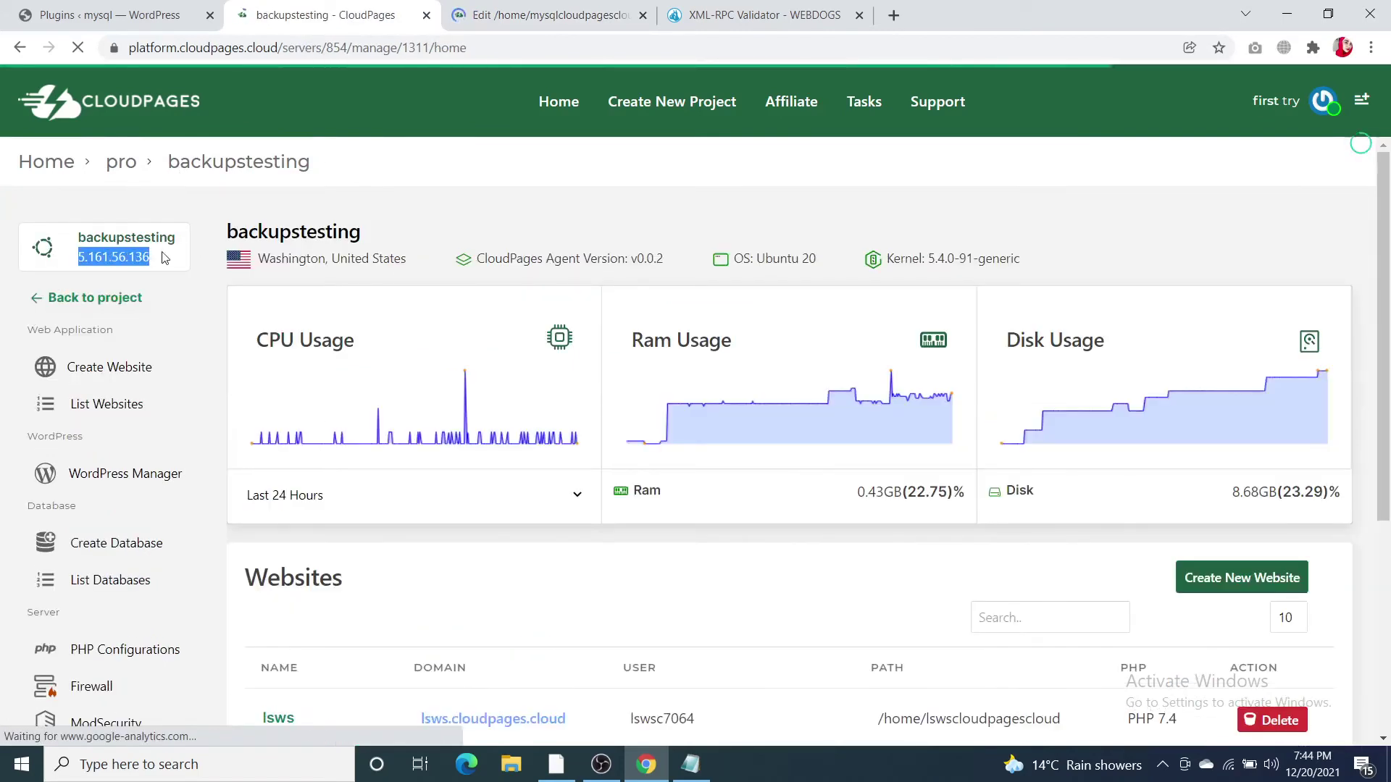
pyautogui.rightClick(139, 256)
pyautogui.click(169, 267)
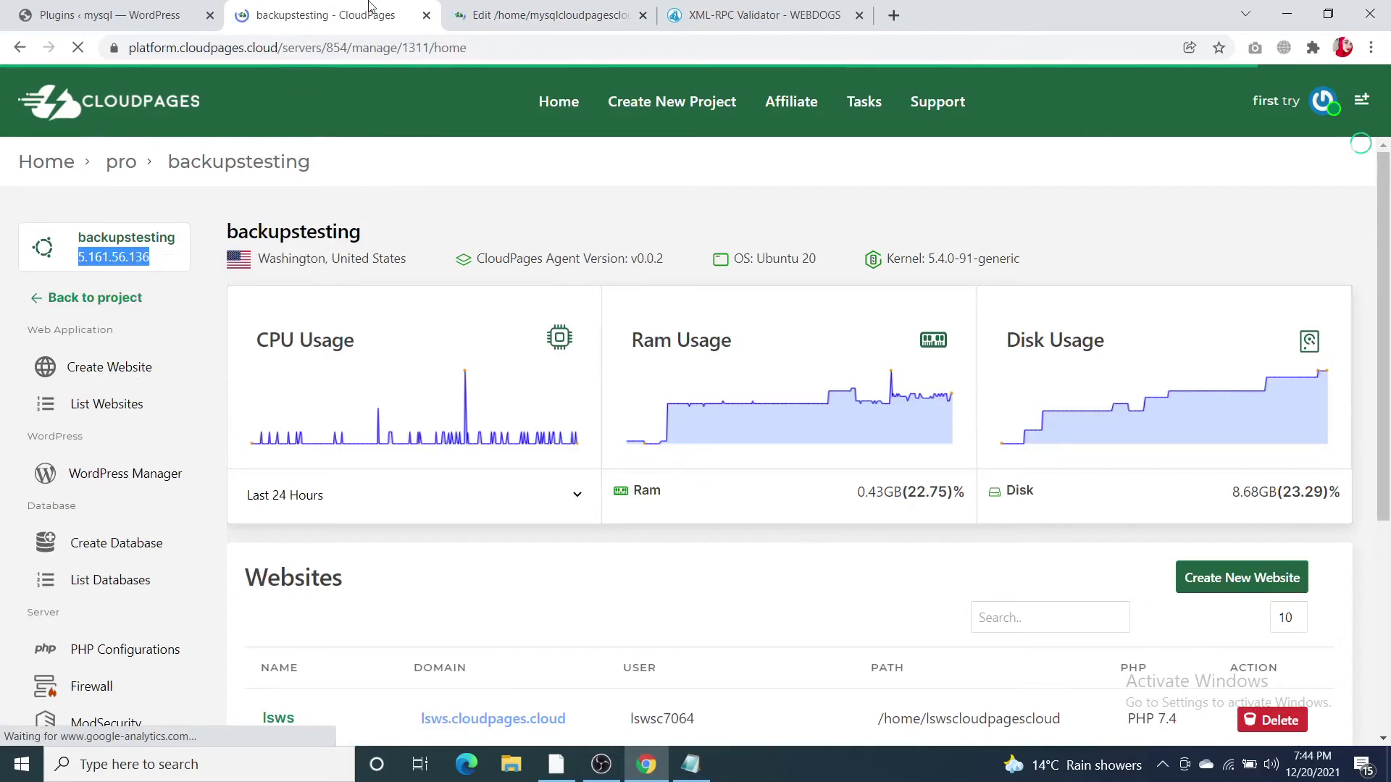
# Replace the xxx.xxx.xxx.xxx placeholder on line 5 with 5.161.56.136.
pyautogui.click(547, 14)
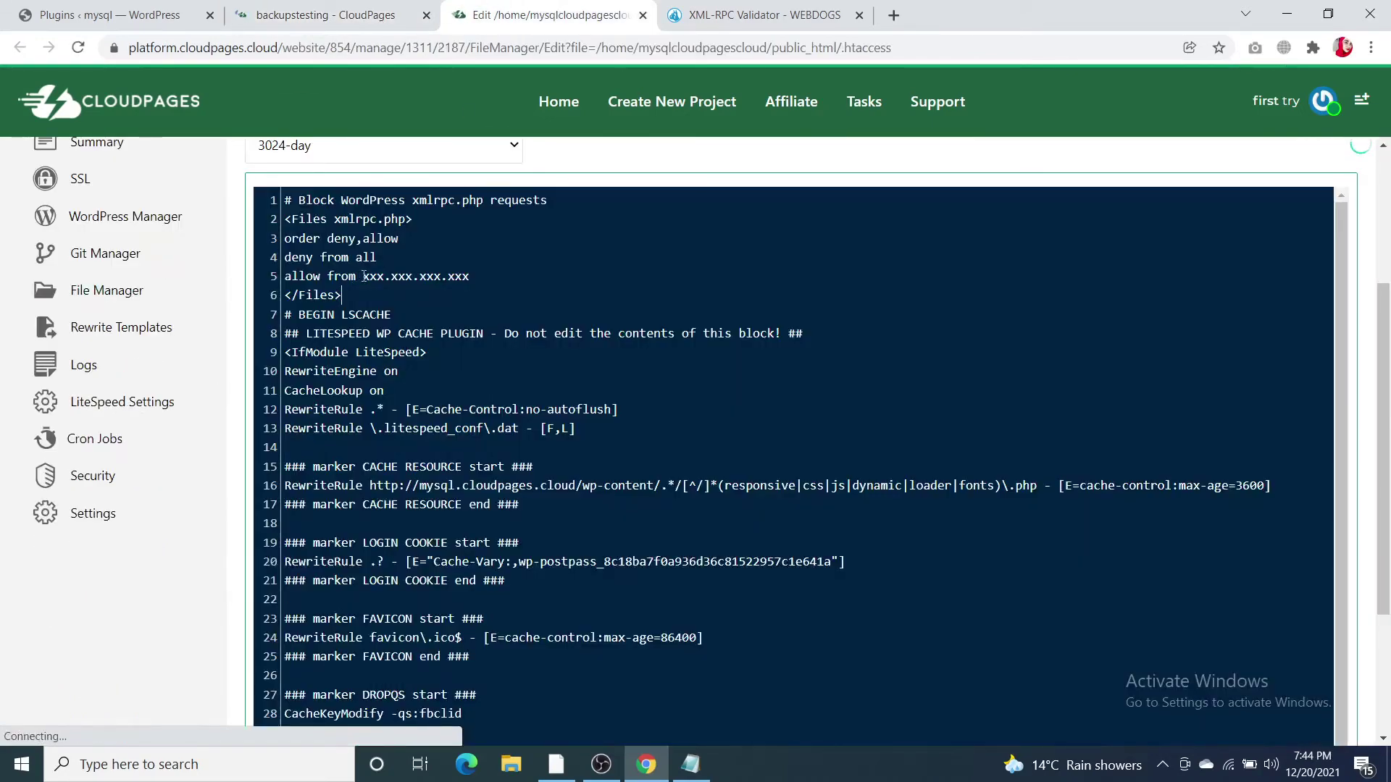
pyautogui.moveTo(361, 276); pyautogui.dragTo(471, 280)
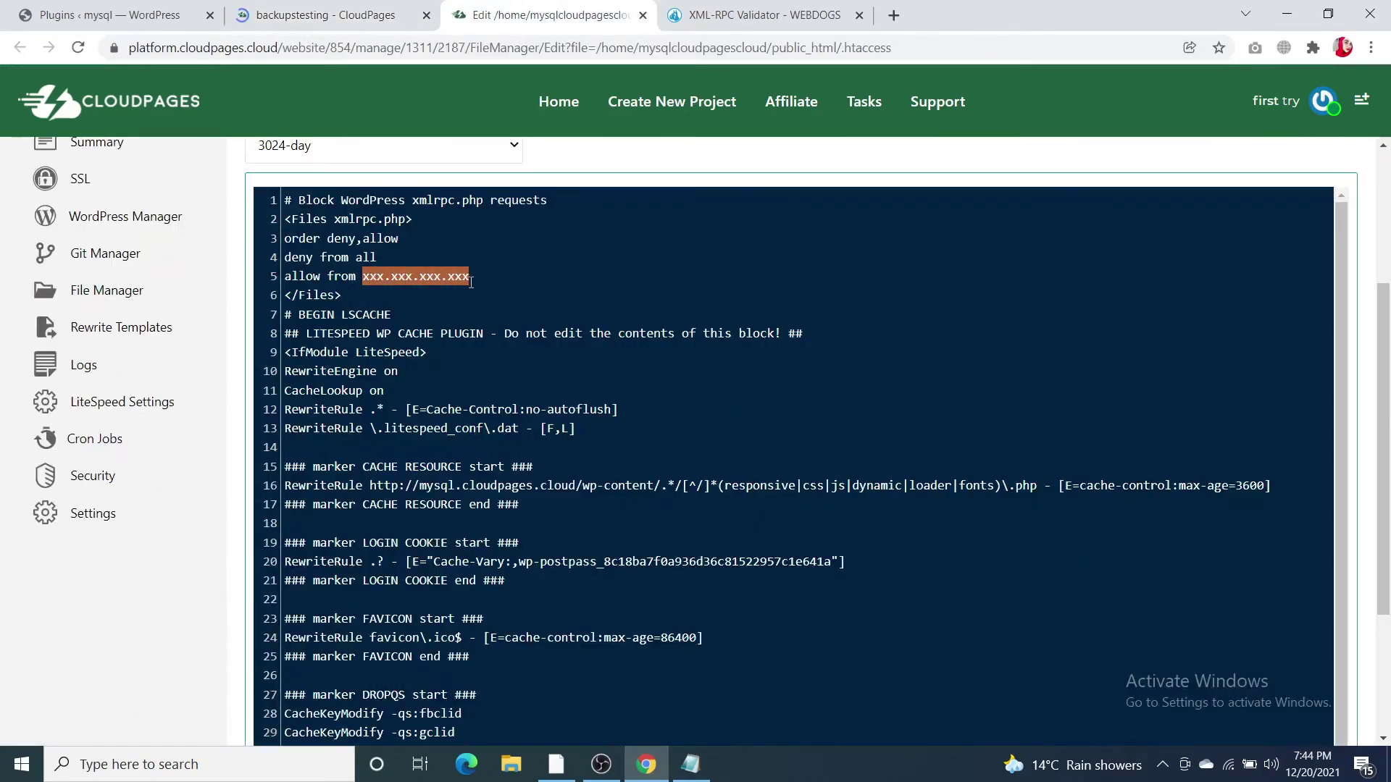
pyautogui.hotkey('ctrl', 'v')
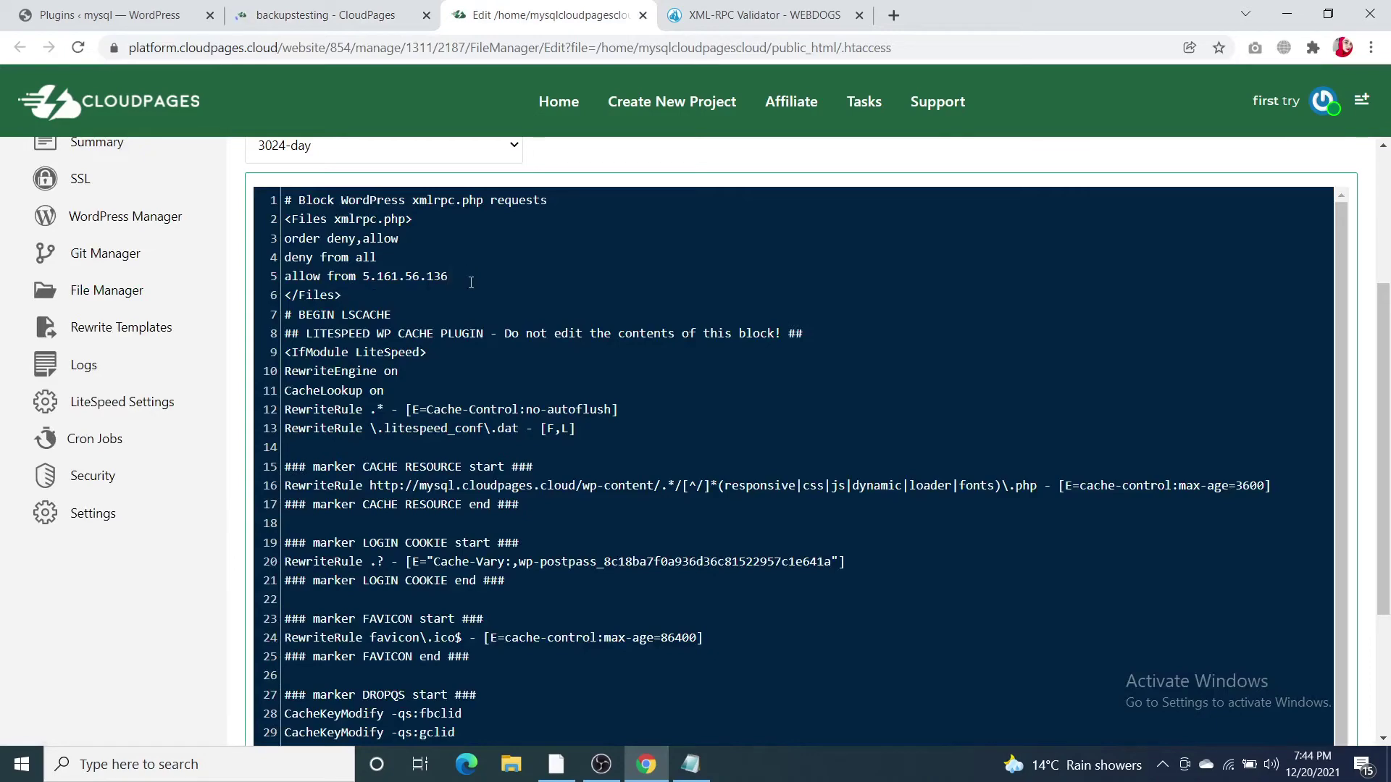
pyautogui.scroll(3, 392, 427)
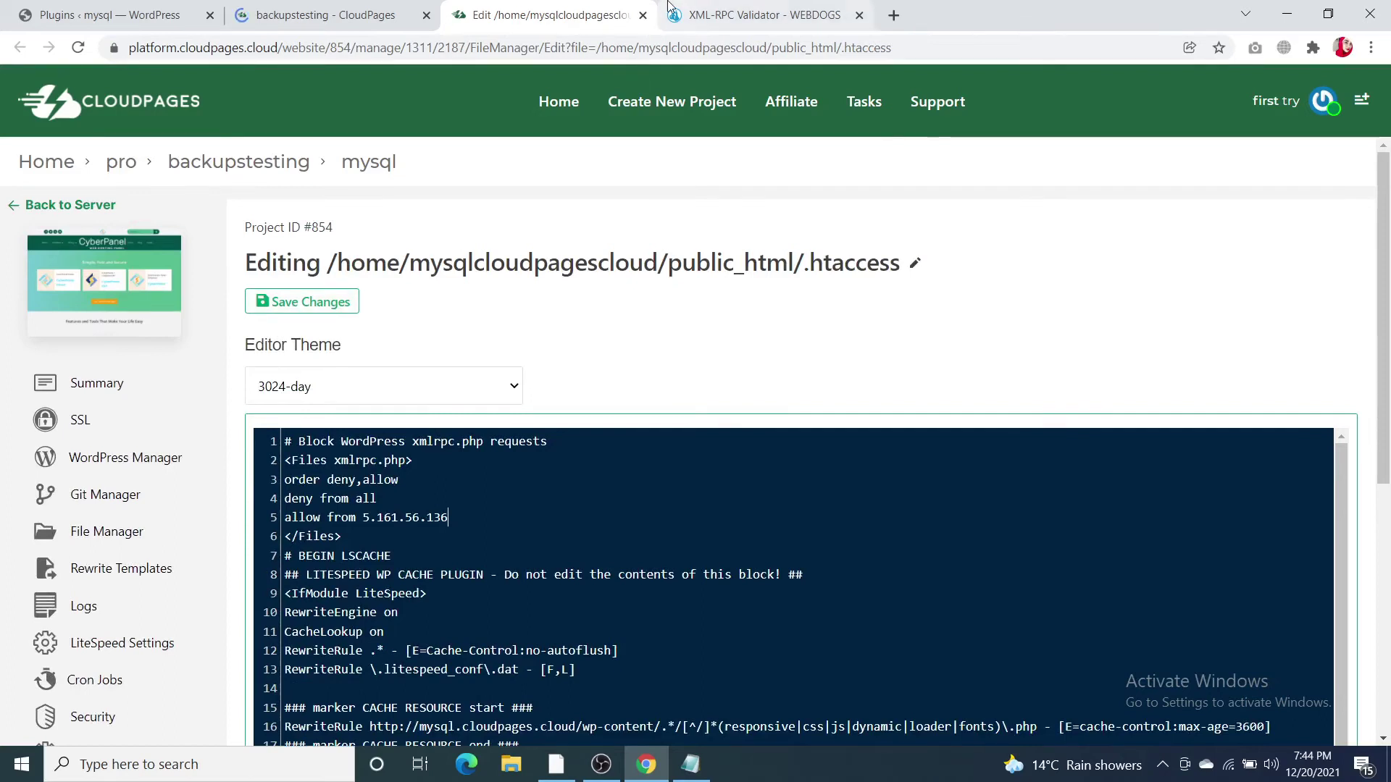
pyautogui.click(724, 15)
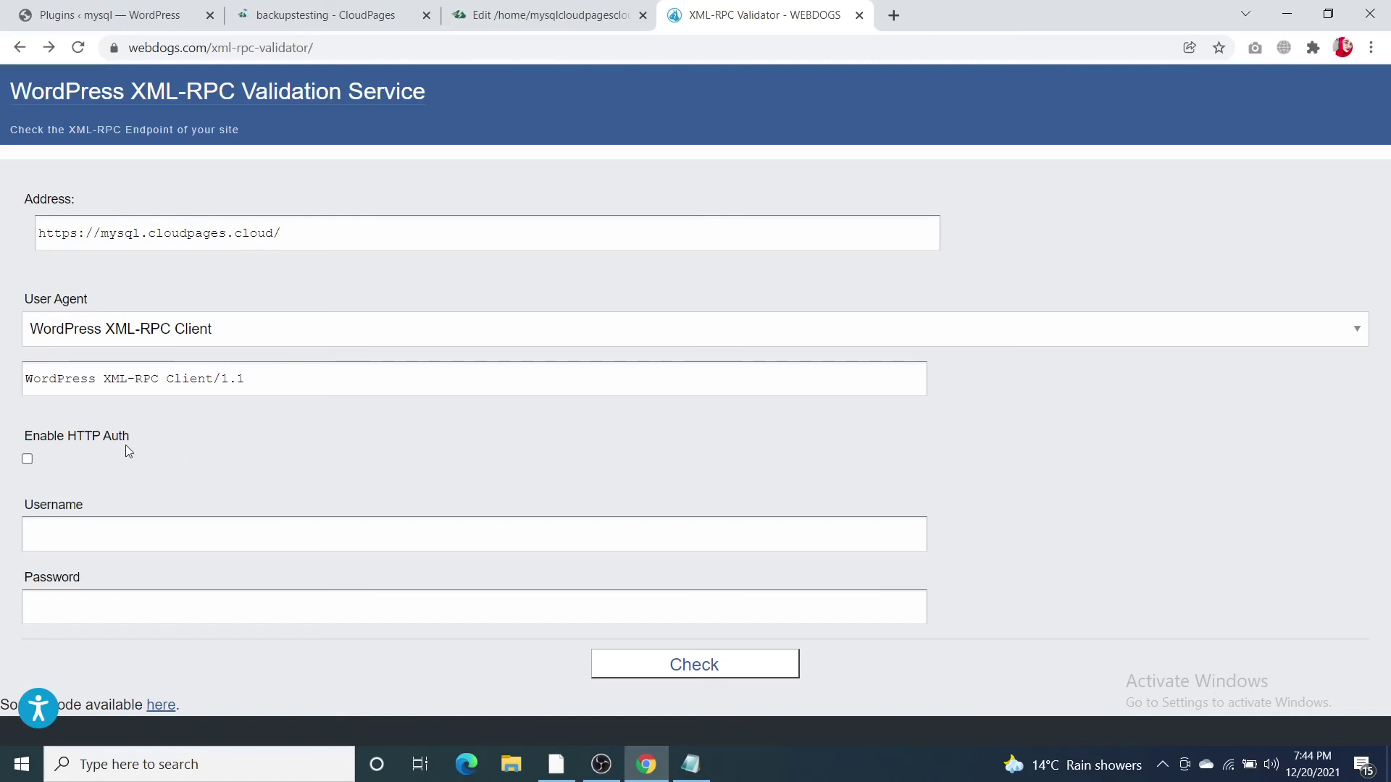
pyautogui.click(301, 334)
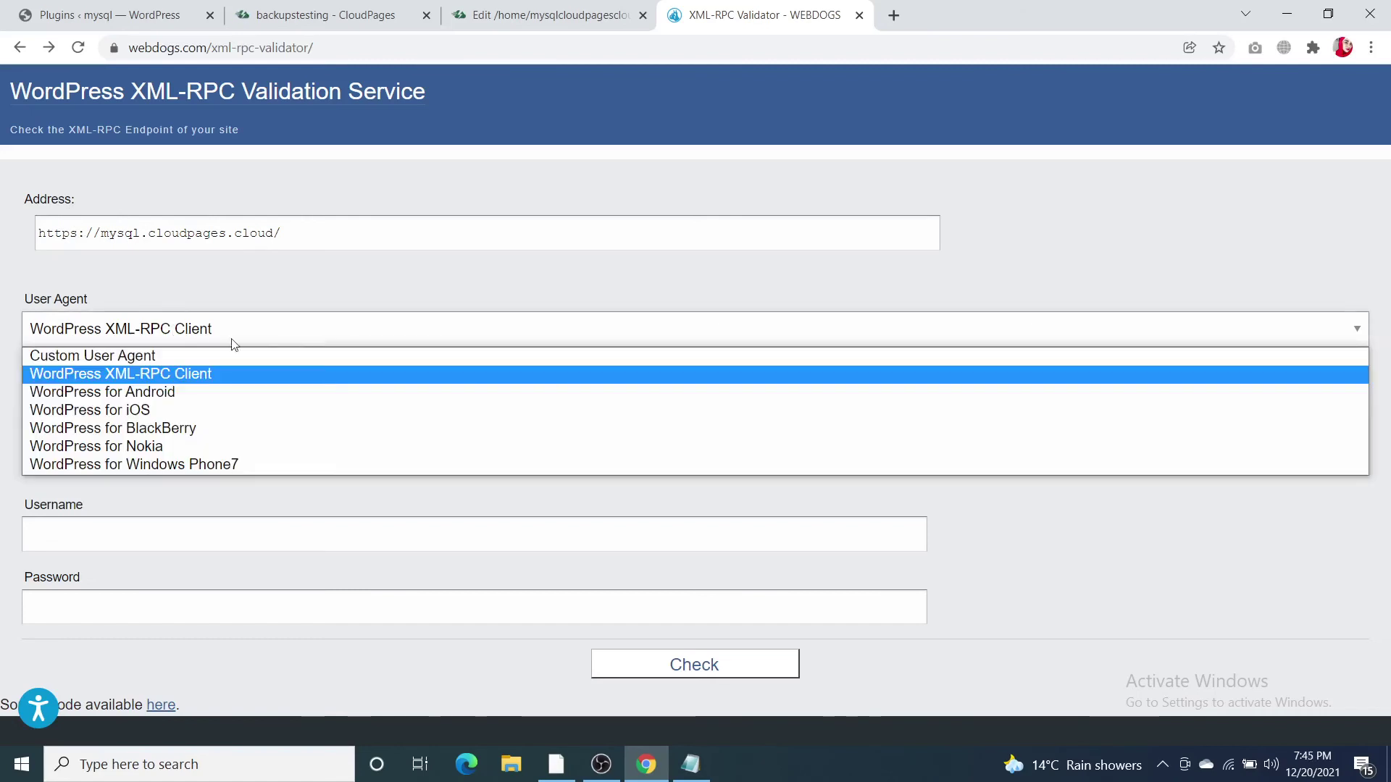
pyautogui.click(255, 333)
pyautogui.click(638, 677)
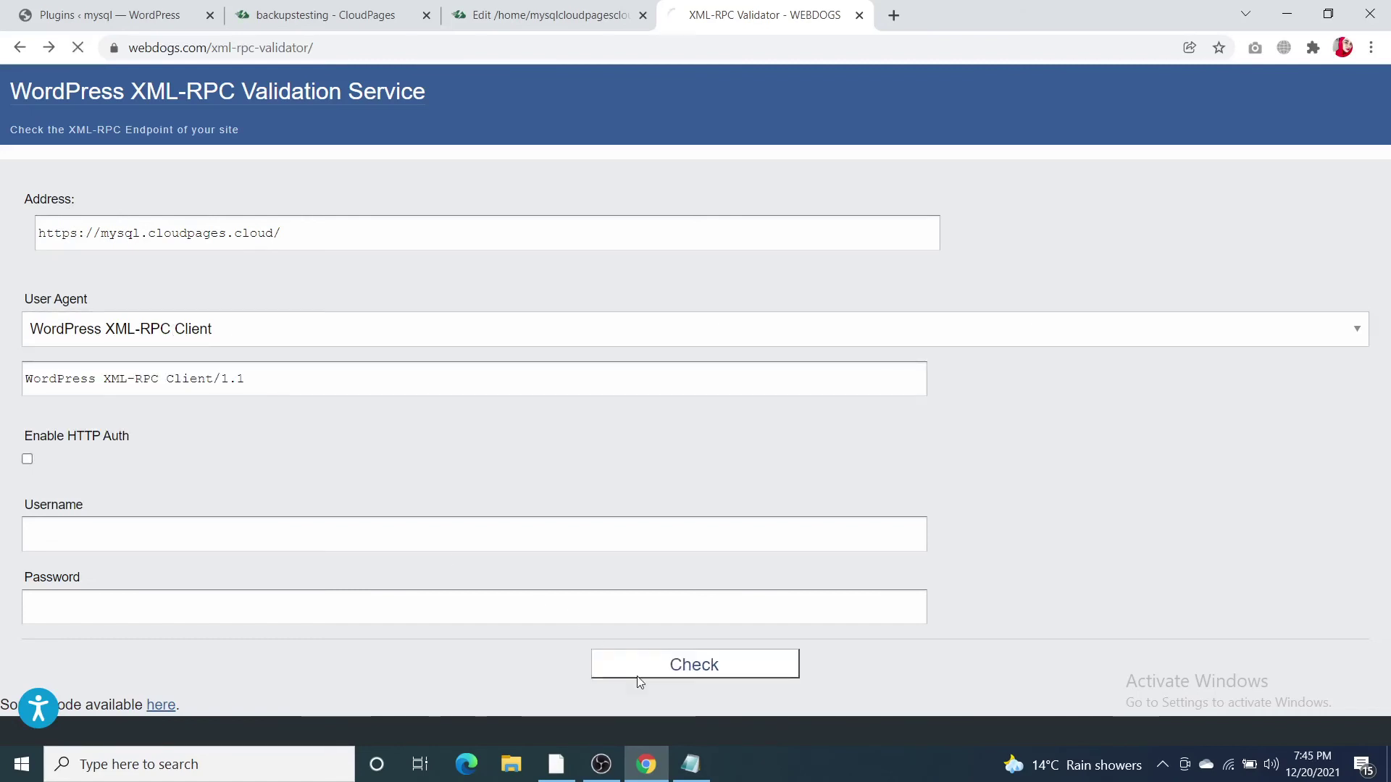